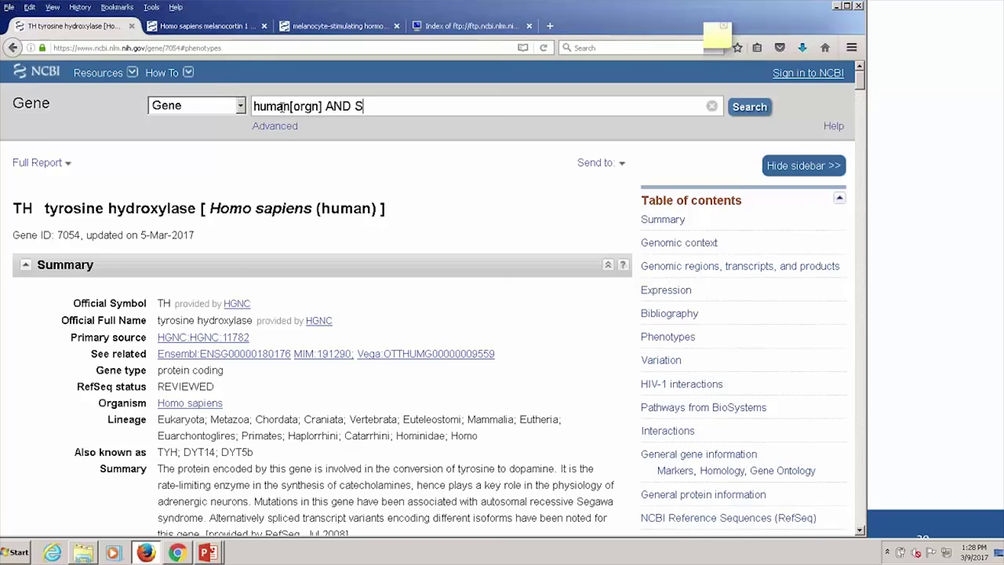
- Search the Gene database for human[orgn] AND SLC25A3[sym] and view the gene's summary
{"action": "type", "text": "LC25A3[sym]"}
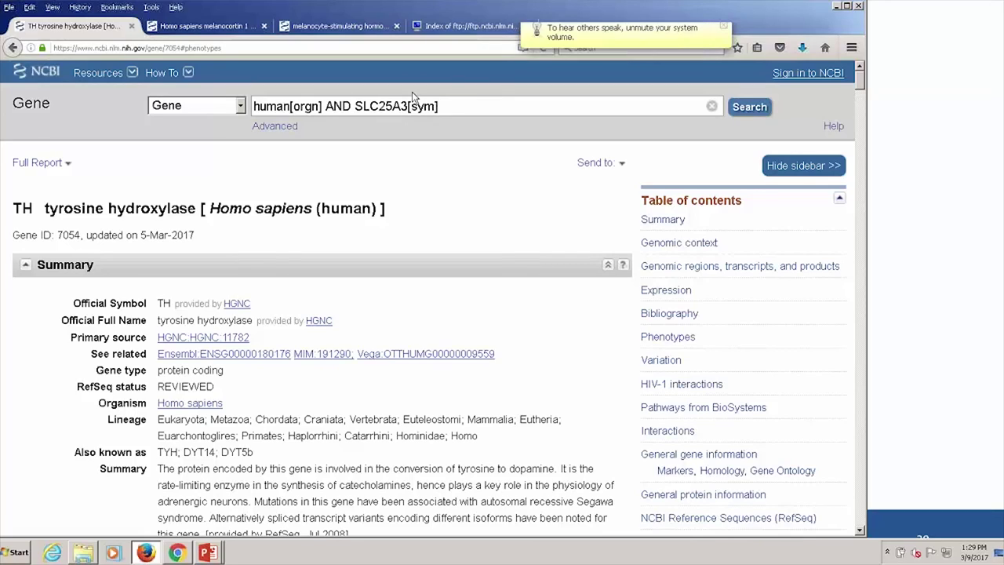
{"action": "left_click", "coordinate": [751, 109]}
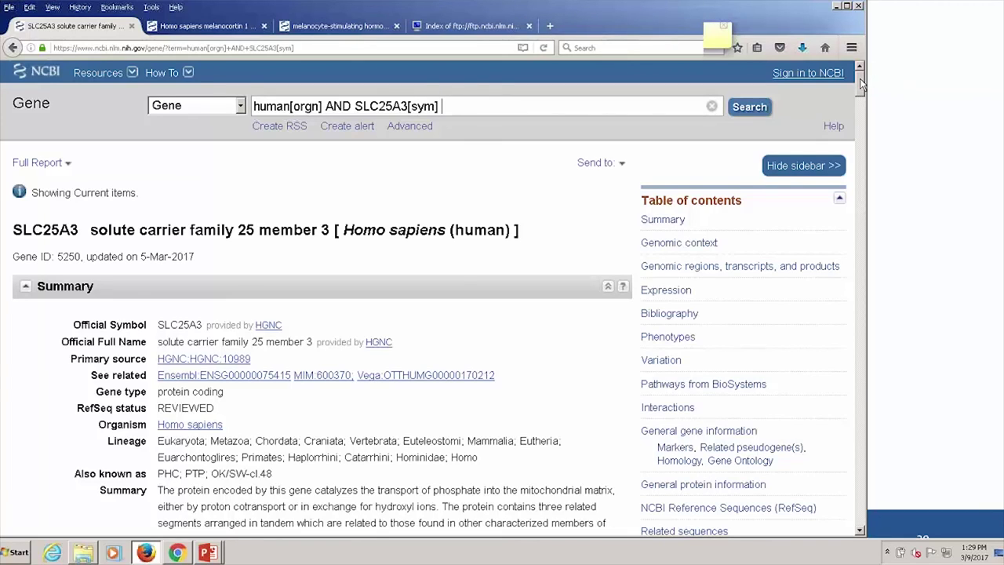
{"action": "scroll", "coordinate": [860, 81], "scroll_direction": "down", "scroll_amount": 2}
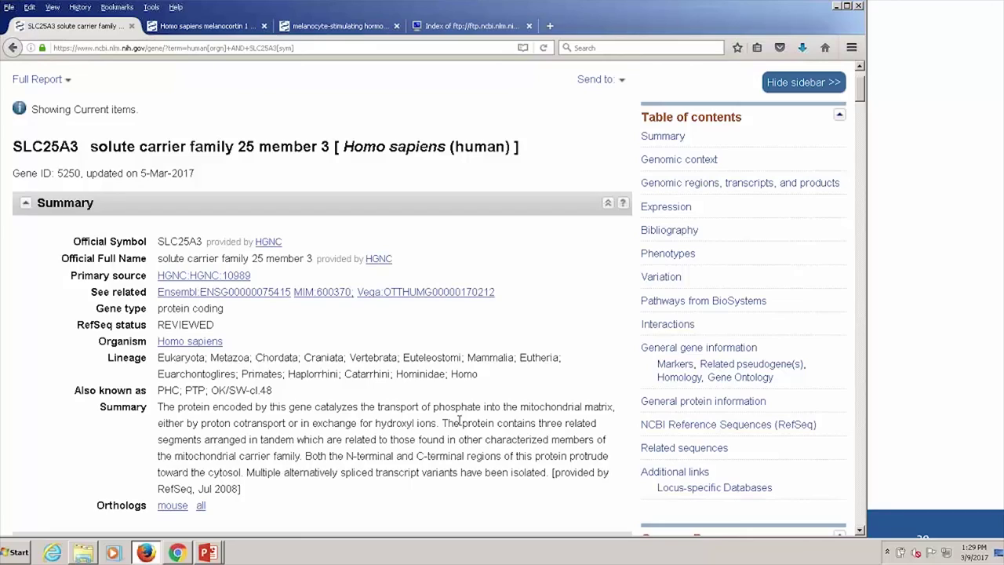
- Go to the gene's Expression section and examine the HPA RNA-seq normal tissues chart and project details
{"action": "left_click", "coordinate": [668, 208]}
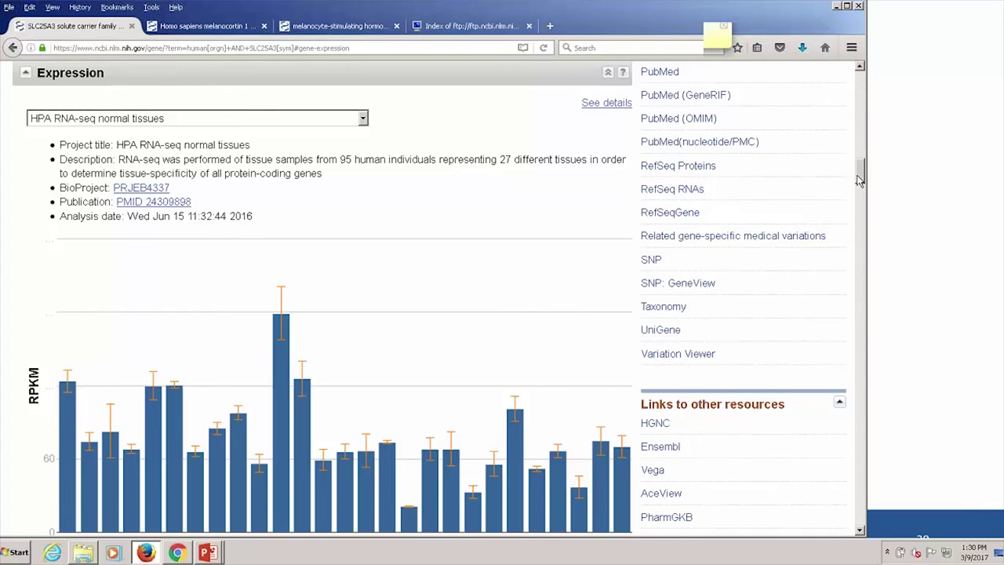
{"action": "scroll", "coordinate": [859, 181], "scroll_direction": "down", "scroll_amount": 3}
{"action": "mouse_move", "coordinate": [283, 362]}
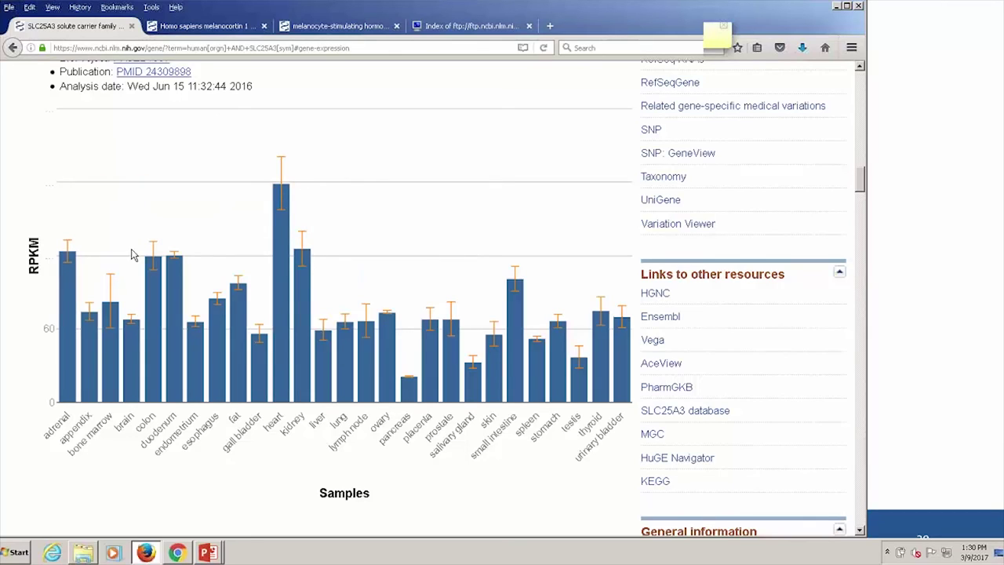
{"action": "scroll", "coordinate": [861, 184], "scroll_direction": "up", "scroll_amount": 3}
{"action": "scroll", "coordinate": [861, 183], "scroll_direction": "up", "scroll_amount": 2}
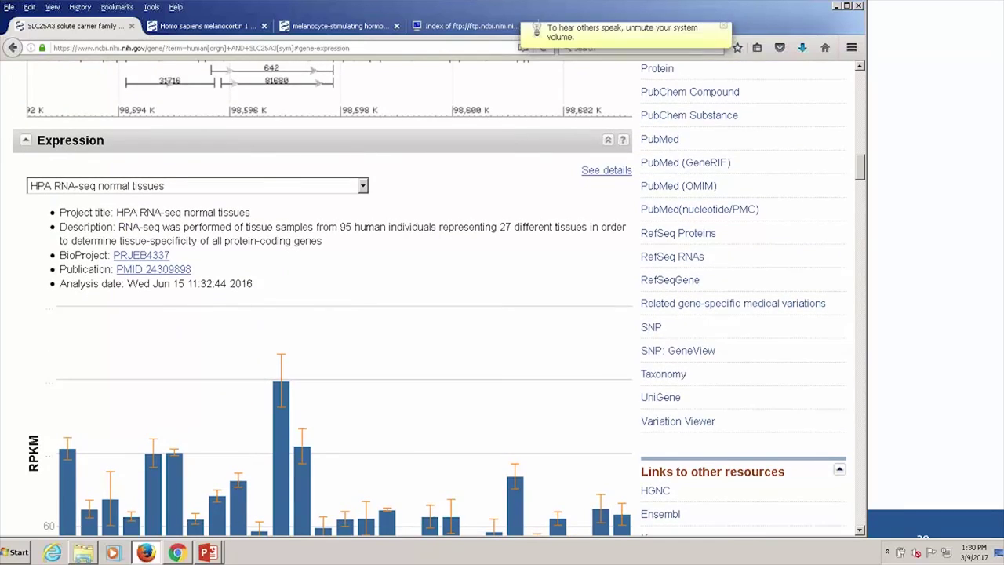
{"action": "scroll", "coordinate": [862, 181], "scroll_direction": "down", "scroll_amount": 4}
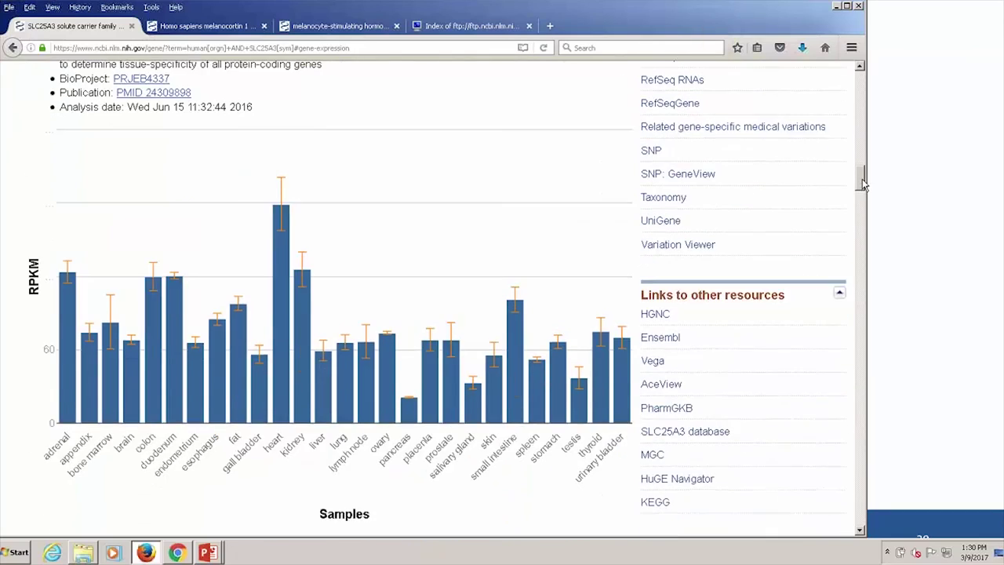
{"action": "scroll", "coordinate": [862, 180], "scroll_direction": "up", "scroll_amount": 1}
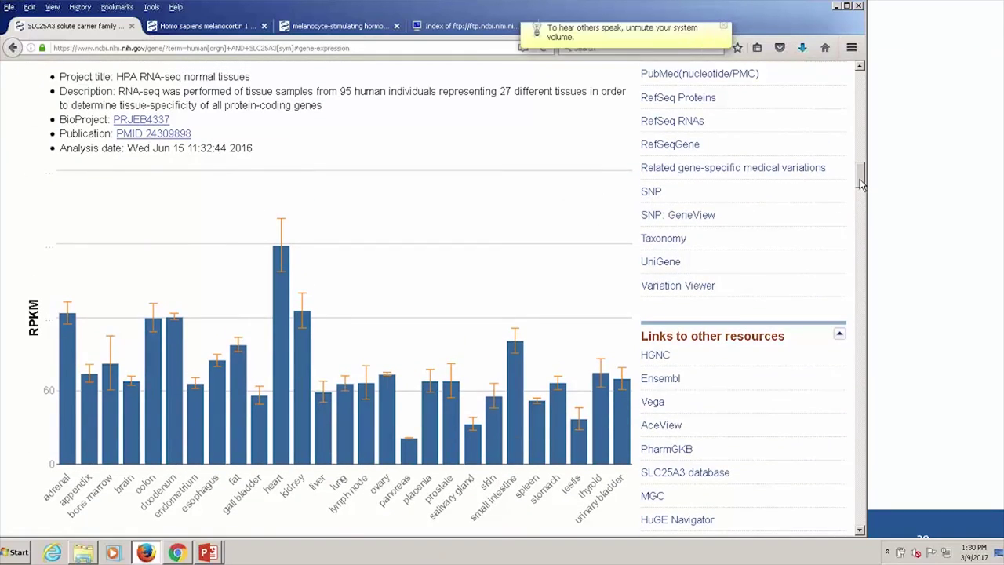
{"action": "scroll", "coordinate": [860, 178], "scroll_direction": "up", "scroll_amount": 1}
{"action": "scroll", "coordinate": [861, 178], "scroll_direction": "up", "scroll_amount": 4}
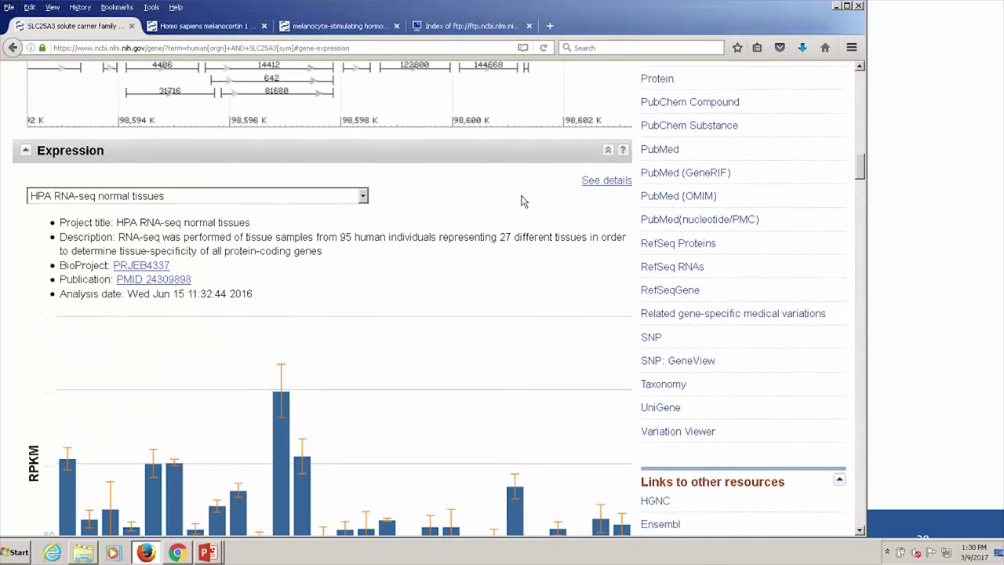
- Switch the expression dataset to Illumina bodyMap2 transcriptome and inspect the heart and skeletal muscle bars
{"action": "left_click", "coordinate": [362, 196]}
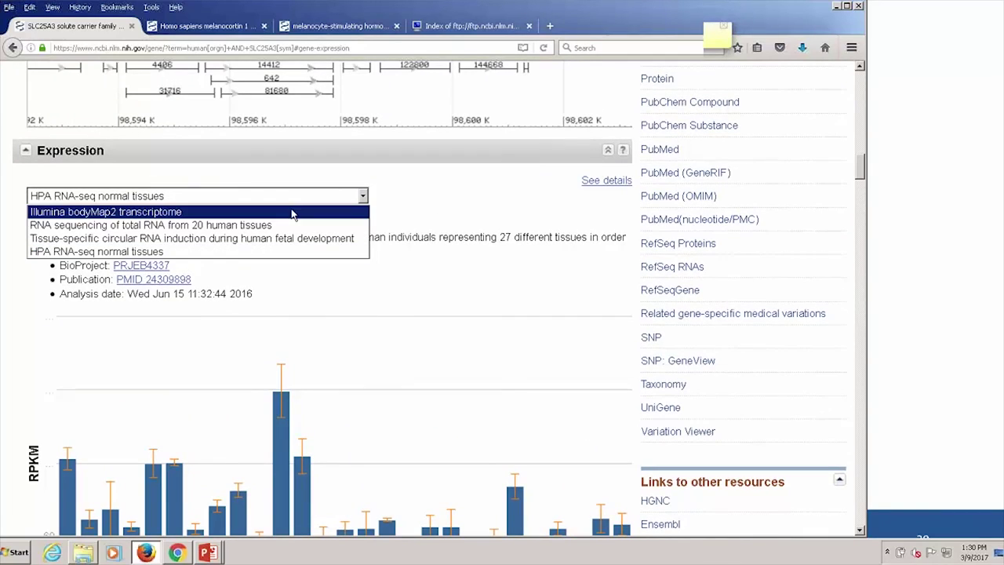
{"action": "left_click", "coordinate": [248, 212]}
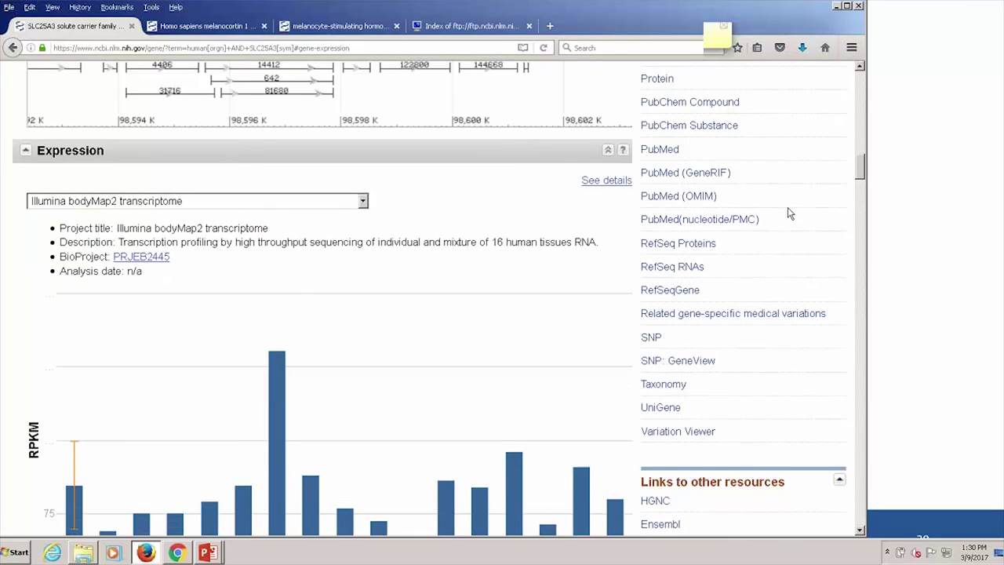
{"action": "scroll", "coordinate": [859, 179], "scroll_direction": "down", "scroll_amount": 4}
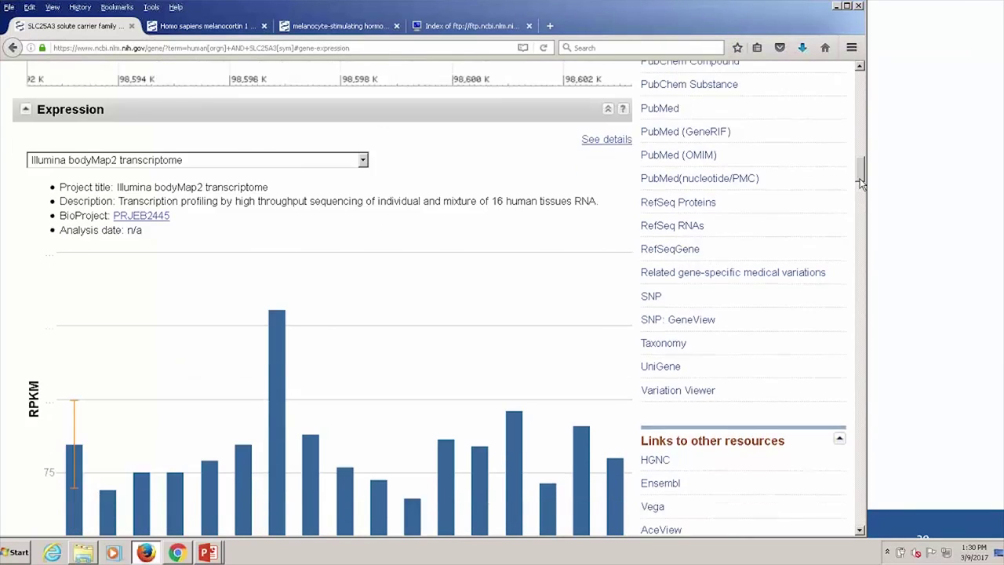
{"action": "mouse_move", "coordinate": [273, 233]}
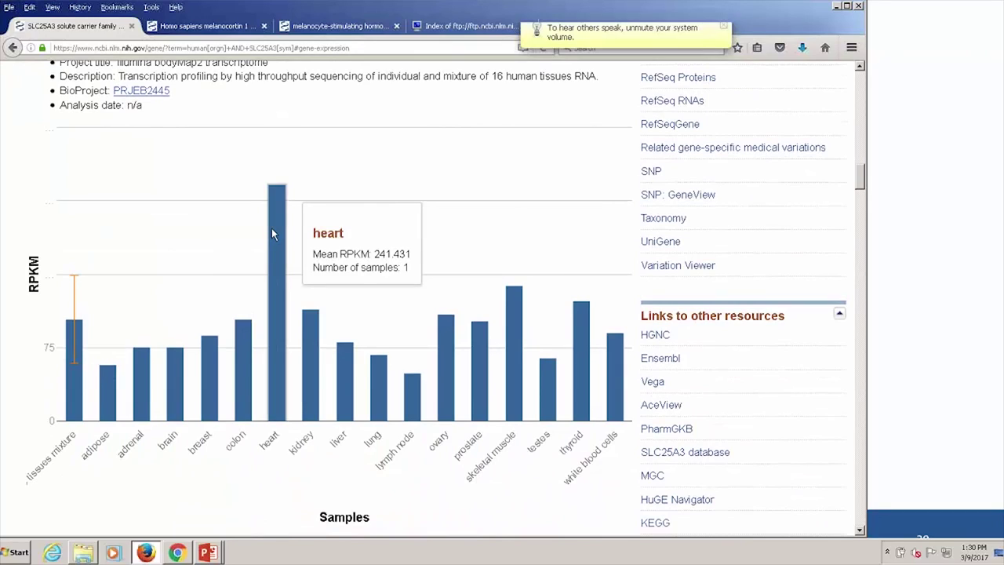
{"action": "mouse_move", "coordinate": [508, 294]}
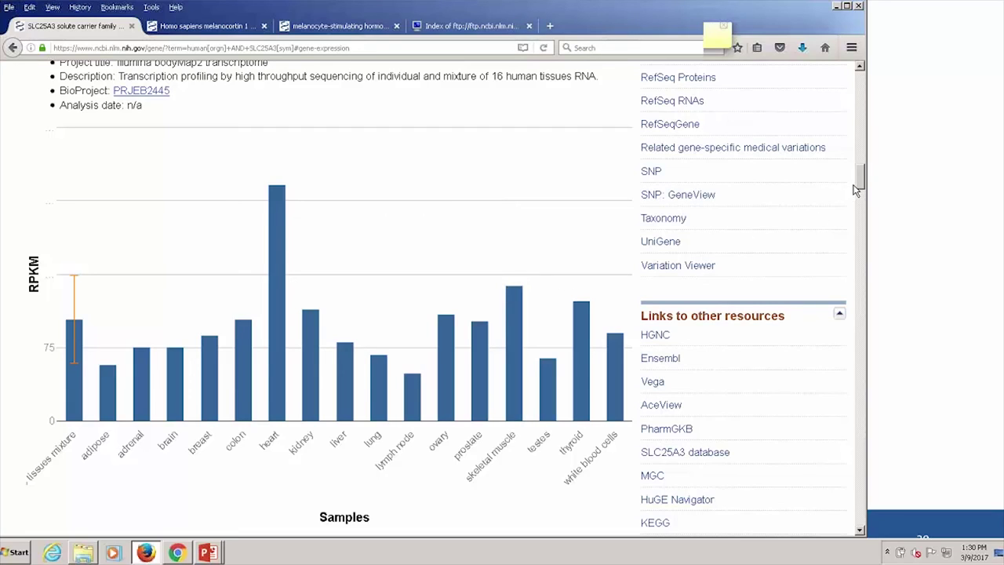
- Load the NCBI recommended Expression track set in the sequence viewer under Genomic regions, transcripts, and products
{"action": "left_click_drag", "start_coordinate": [859, 185], "coordinate": [866, 145]}
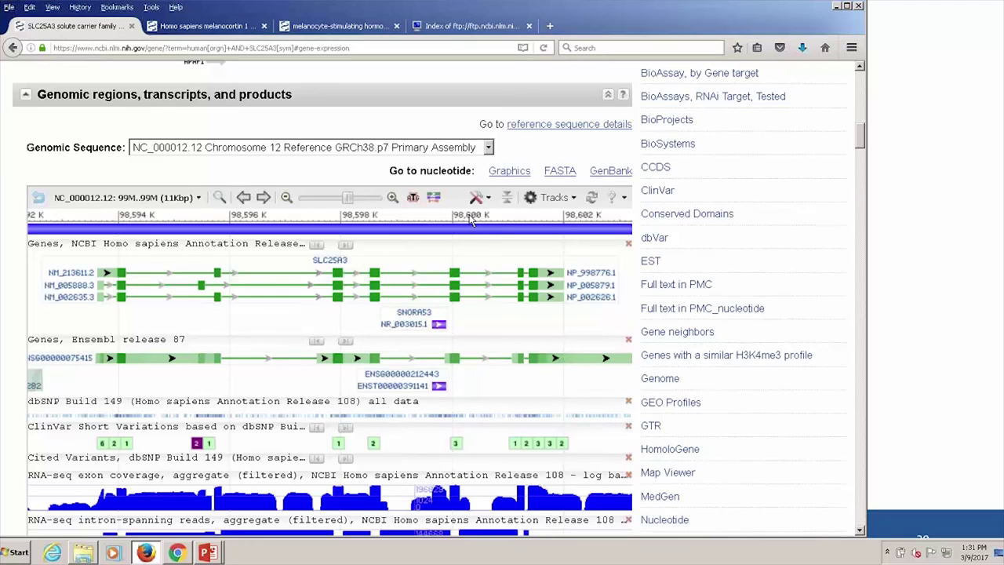
{"action": "left_click_drag", "start_coordinate": [860, 141], "coordinate": [859, 153]}
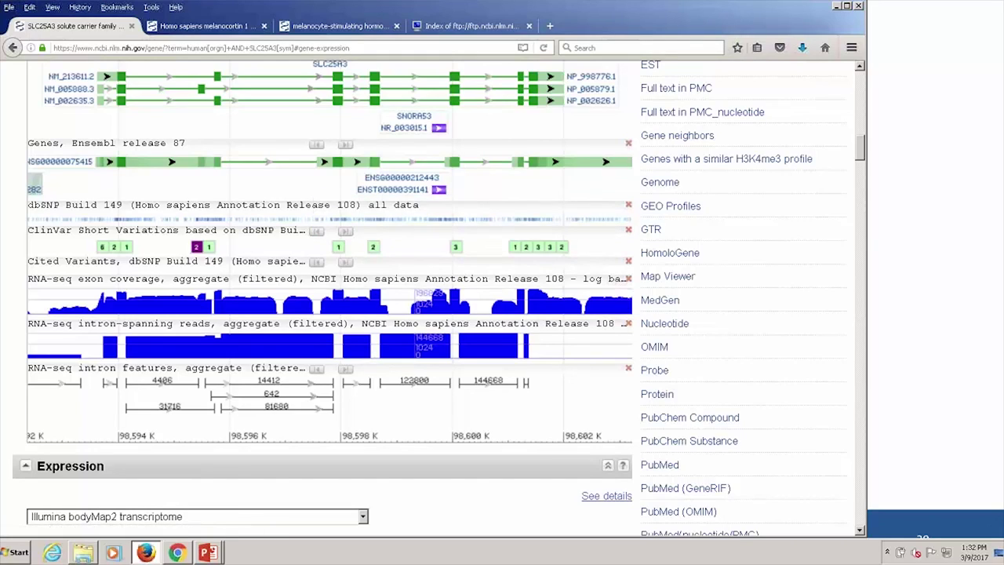
{"action": "scroll", "coordinate": [715, 128], "scroll_direction": "up", "scroll_amount": 5}
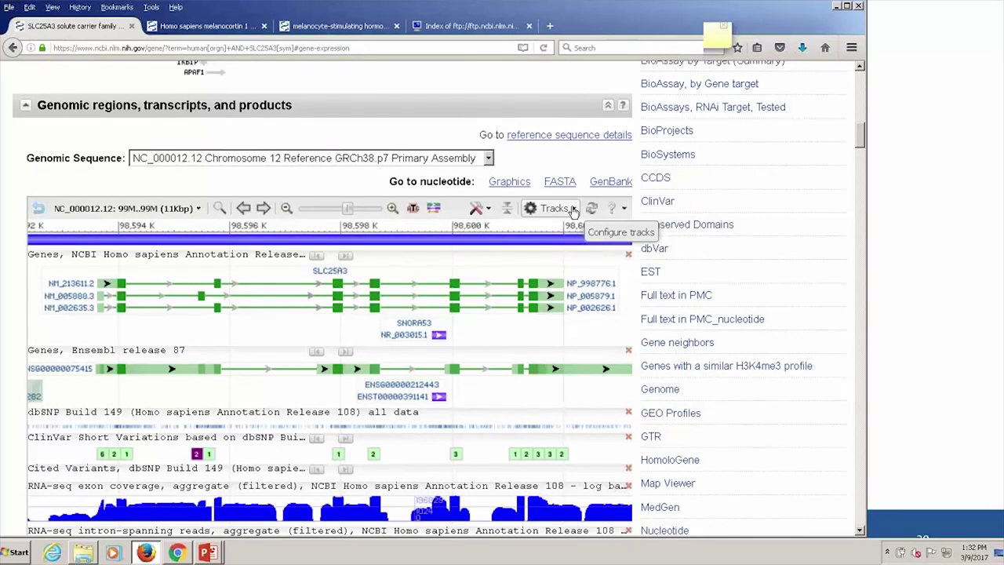
{"action": "left_click", "coordinate": [573, 209]}
{"action": "mouse_move", "coordinate": [558, 259]}
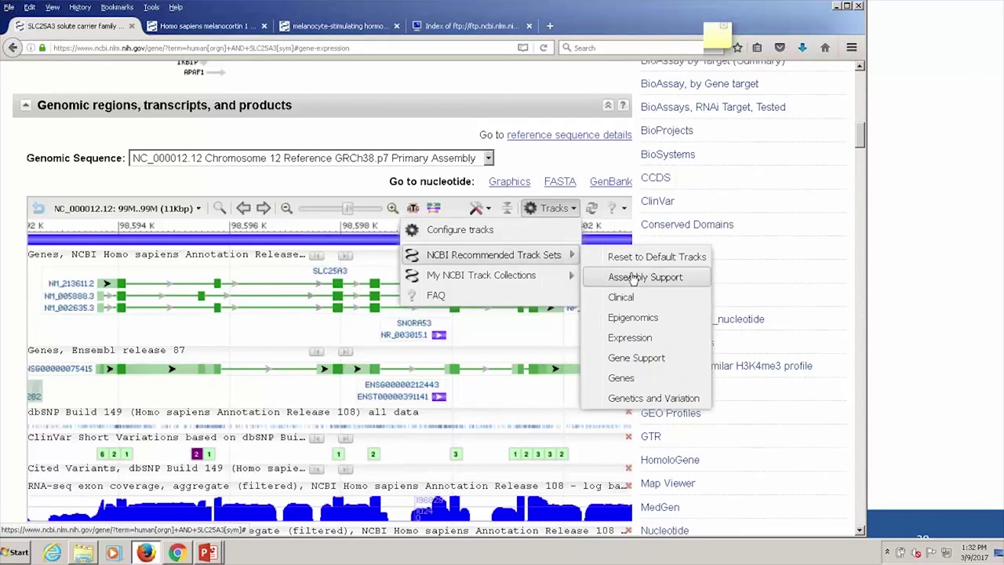
{"action": "mouse_move", "coordinate": [643, 342]}
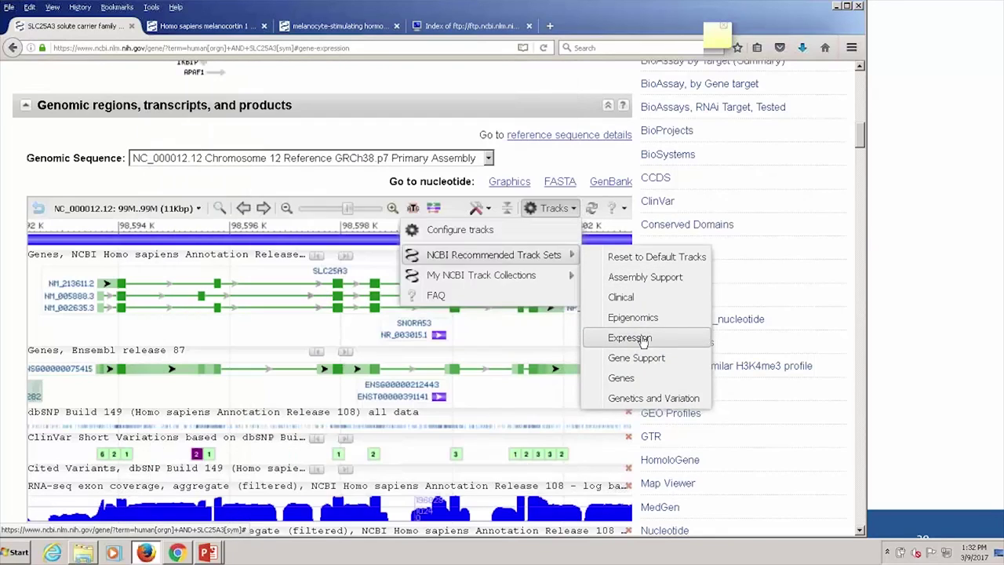
{"action": "left_click", "coordinate": [641, 339]}
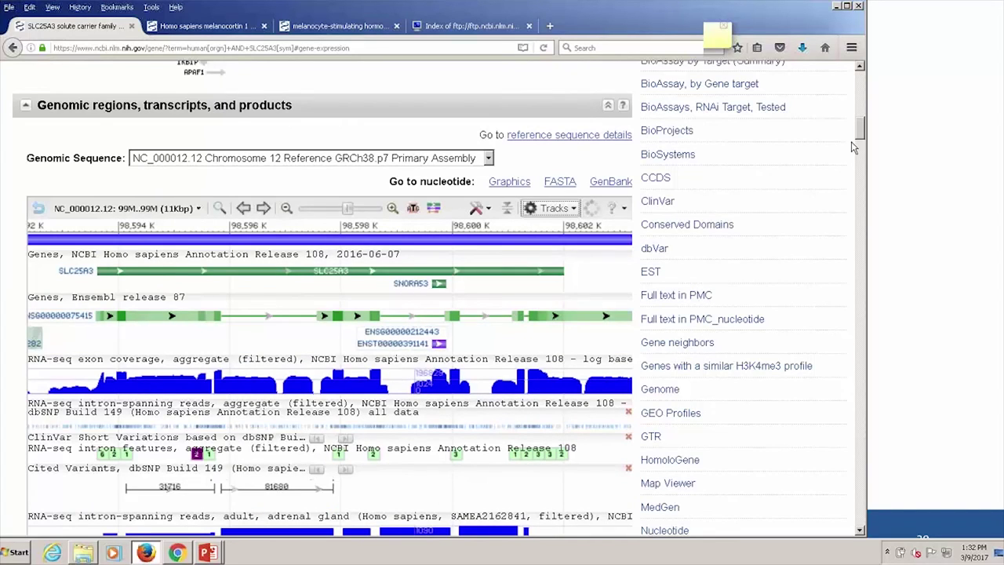
- Examine the aggregate RNA-seq tracks and the intron-spanning reads tracks for the individual adult tissues
{"action": "scroll", "coordinate": [861, 138], "scroll_direction": "down", "scroll_amount": 10}
{"action": "scroll", "coordinate": [861, 206], "scroll_direction": "up", "scroll_amount": 5}
{"action": "scroll", "coordinate": [861, 205], "scroll_direction": "up", "scroll_amount": 6}
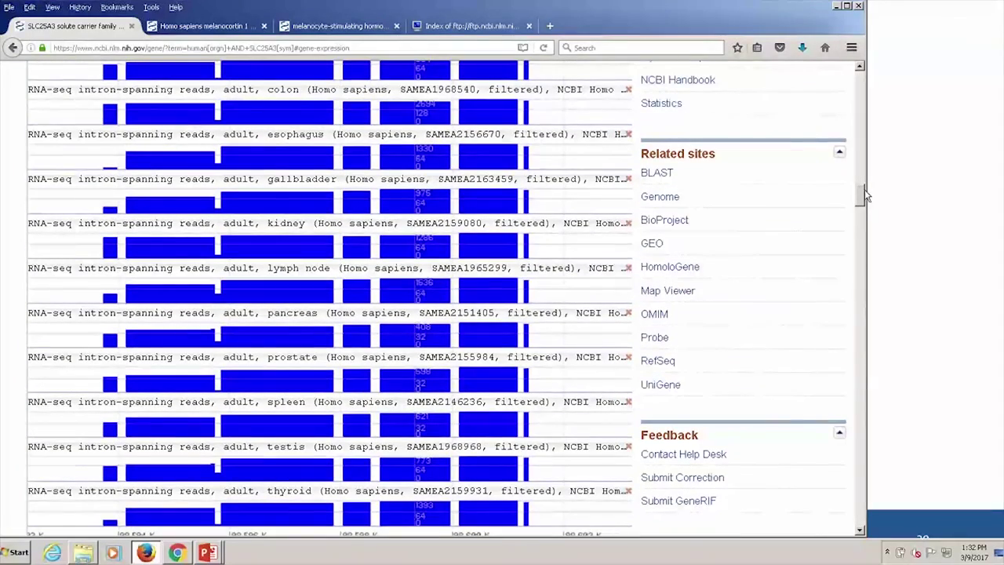
{"action": "scroll", "coordinate": [865, 193], "scroll_direction": "up", "scroll_amount": 5}
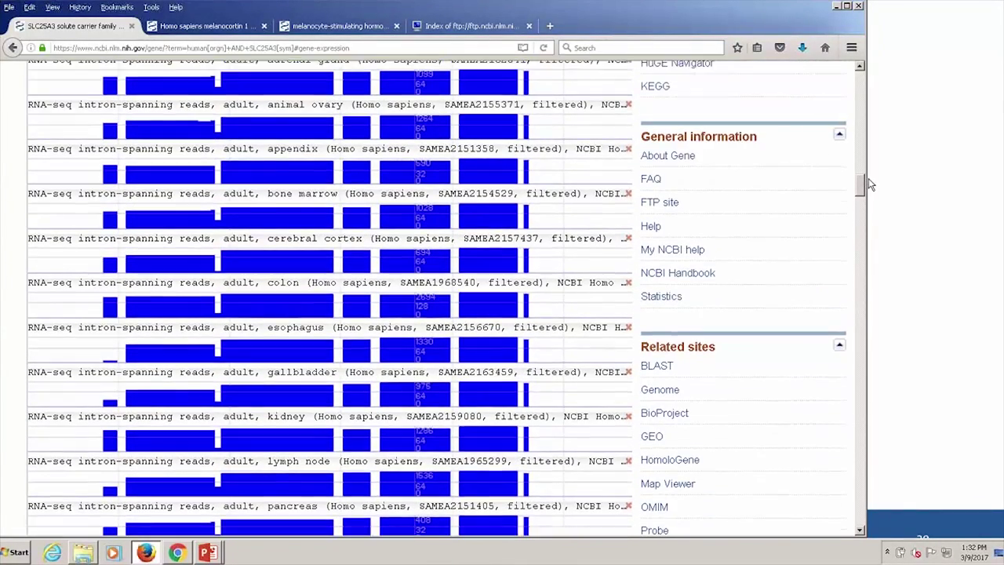
{"action": "scroll", "coordinate": [869, 182], "scroll_direction": "up", "scroll_amount": 4}
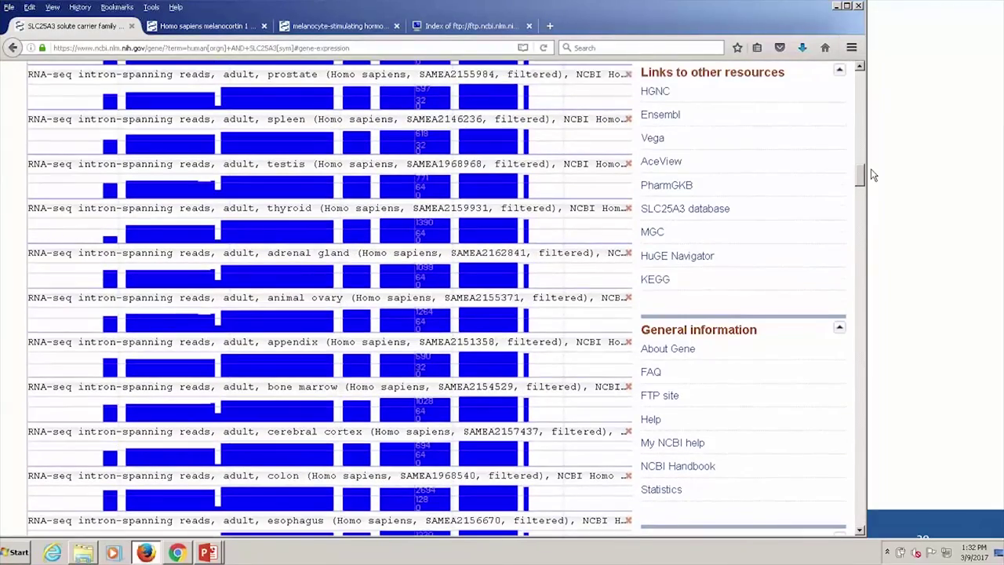
{"action": "left_click_drag", "start_coordinate": [873, 174], "coordinate": [855, 140]}
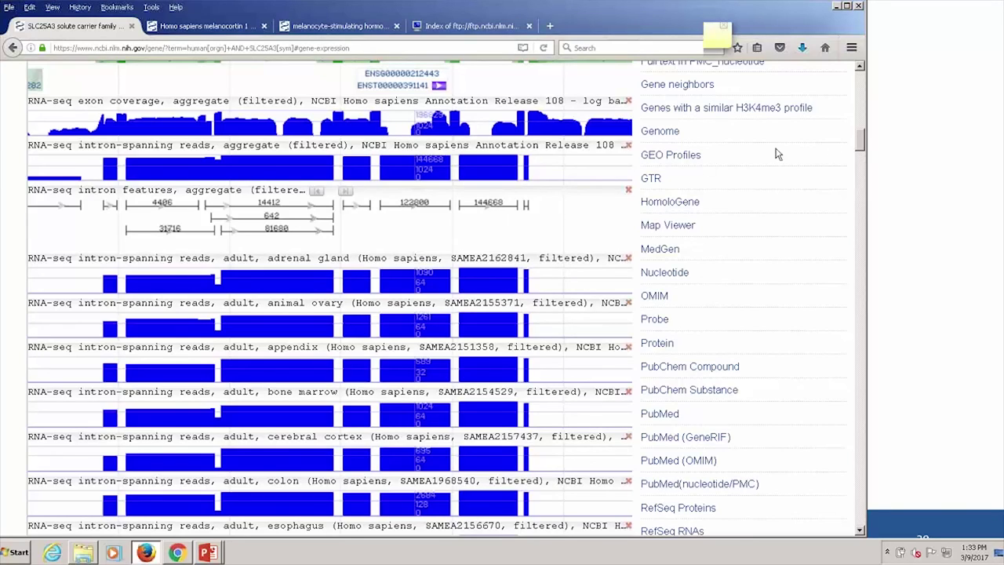
- Open the sequence viewer's track configuration and search the available tracks for "skeletal muscle"
{"action": "scroll", "coordinate": [859, 139], "scroll_direction": "up", "scroll_amount": 8}
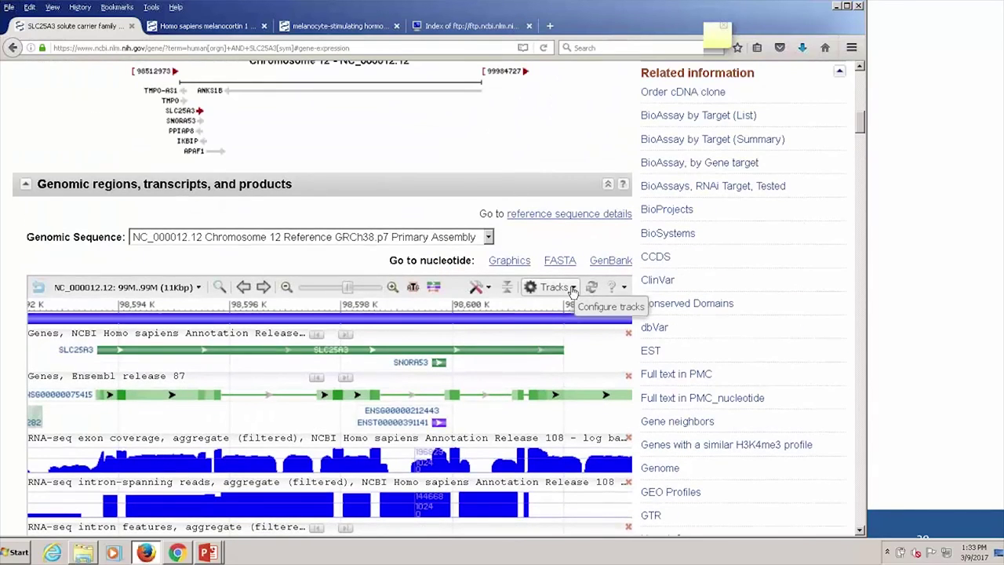
{"action": "left_click", "coordinate": [573, 288]}
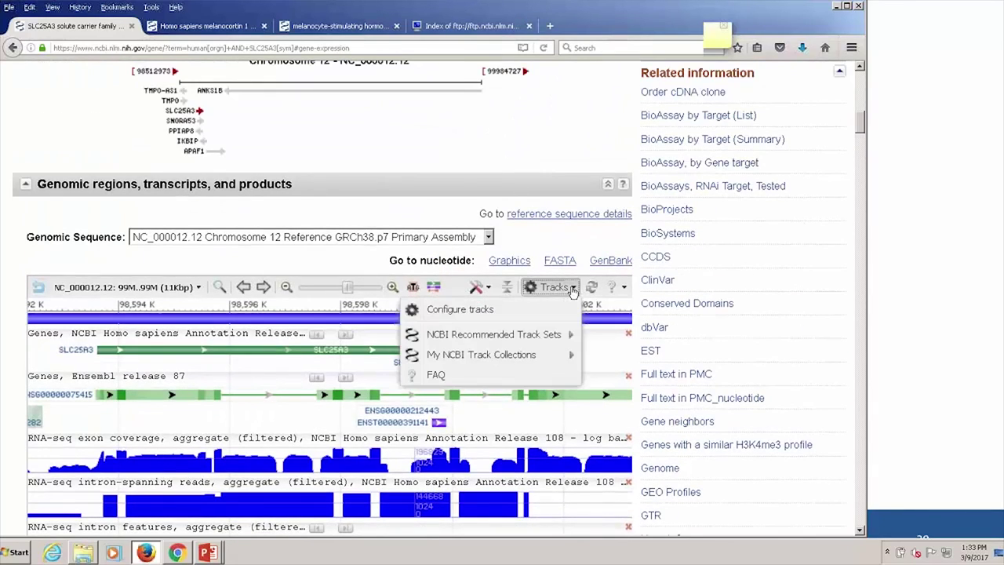
{"action": "left_click", "coordinate": [491, 310]}
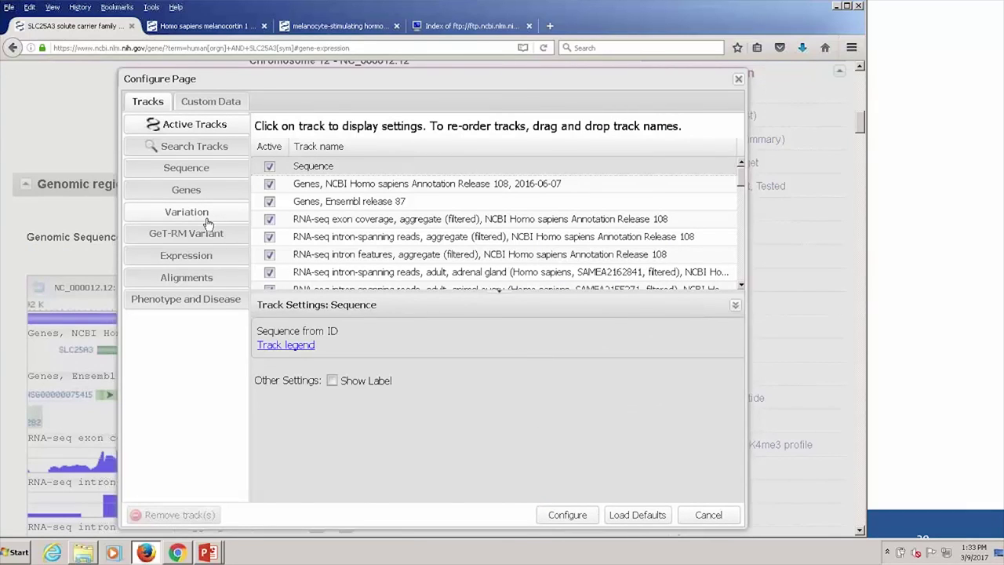
{"action": "left_click", "coordinate": [179, 148]}
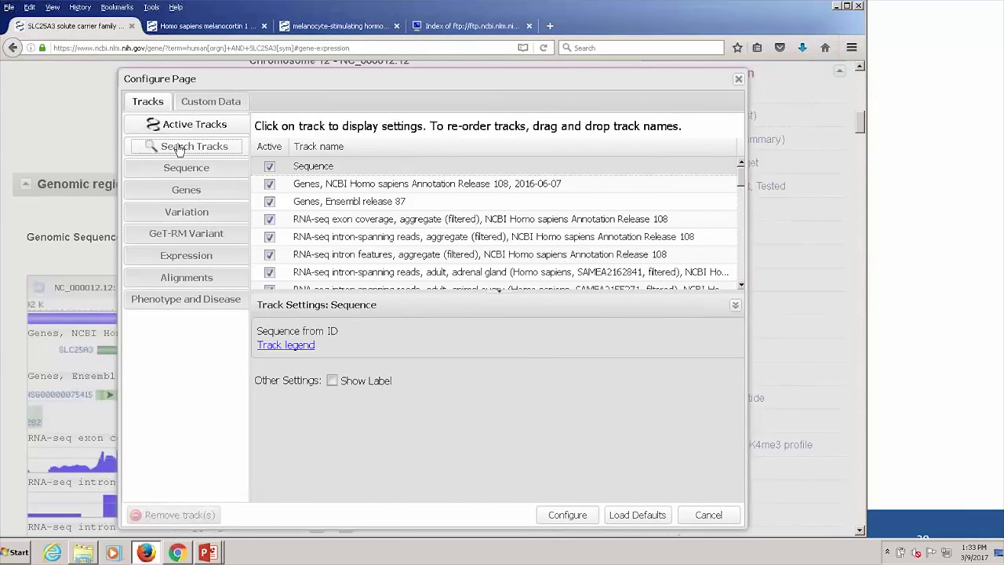
{"action": "left_click", "coordinate": [360, 125]}
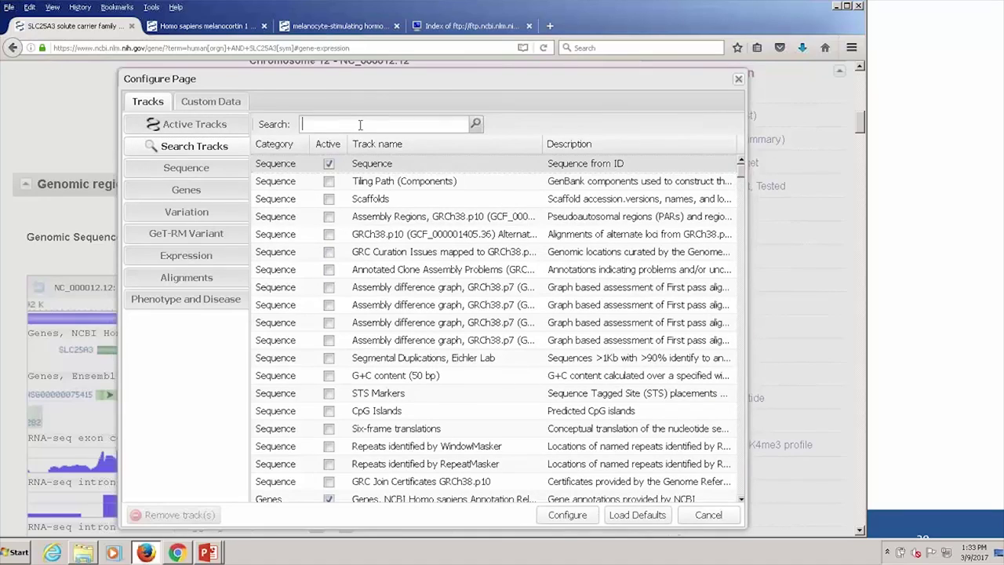
{"action": "type", "text": "skeletal muscle"}
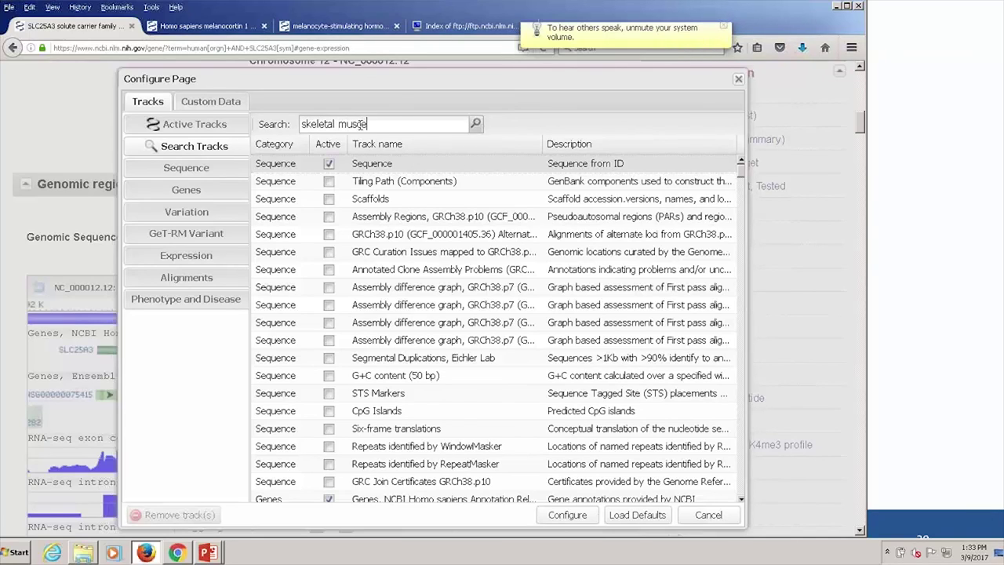
{"action": "key", "text": "BackSpace"}
{"action": "key", "text": "BackSpace"}
{"action": "left_click", "coordinate": [473, 125]}
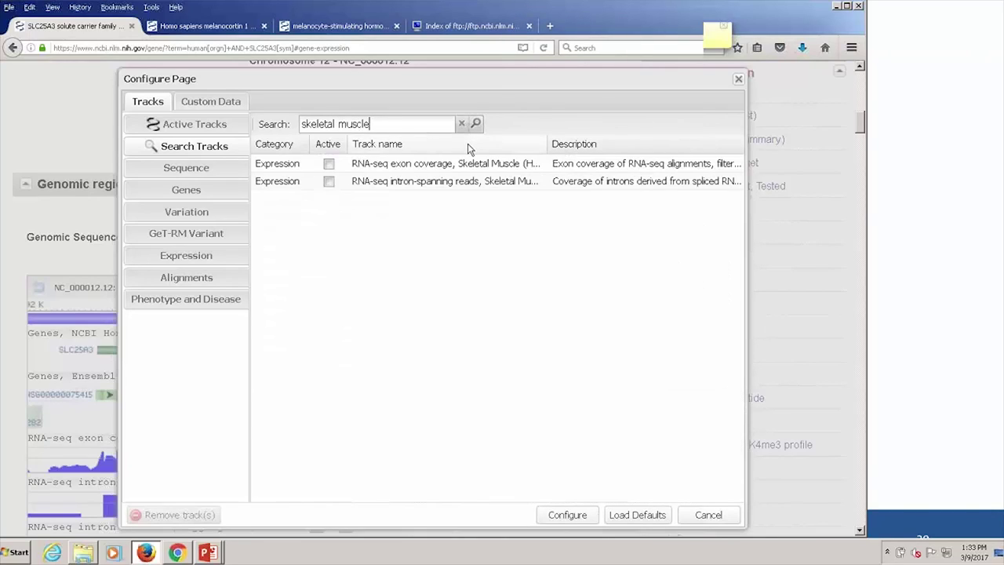
- Activate the skeletal muscle RNA-seq intron-spanning reads track, apply the configuration and look through the updated tracks
{"action": "left_click", "coordinate": [330, 182]}
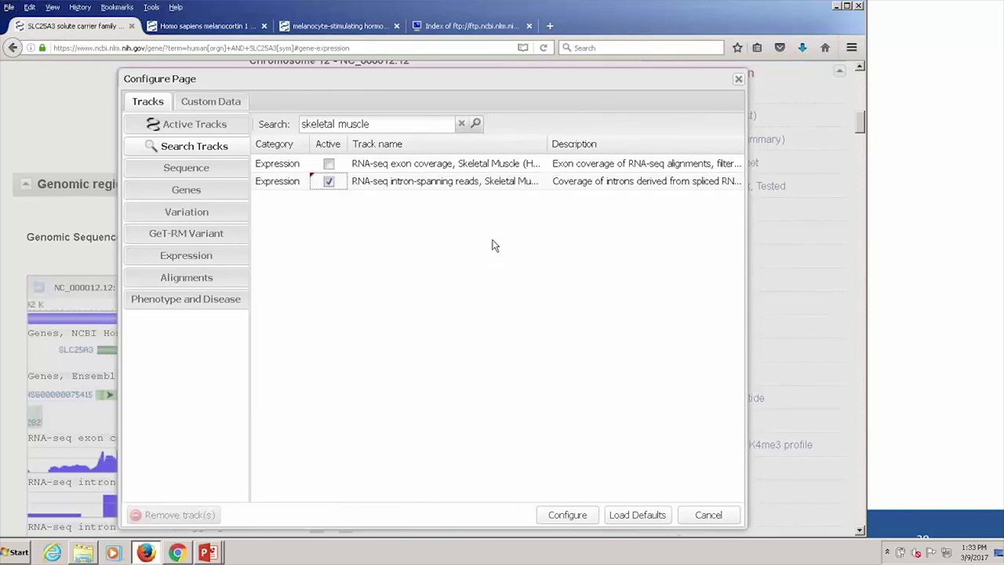
{"action": "left_click", "coordinate": [566, 514]}
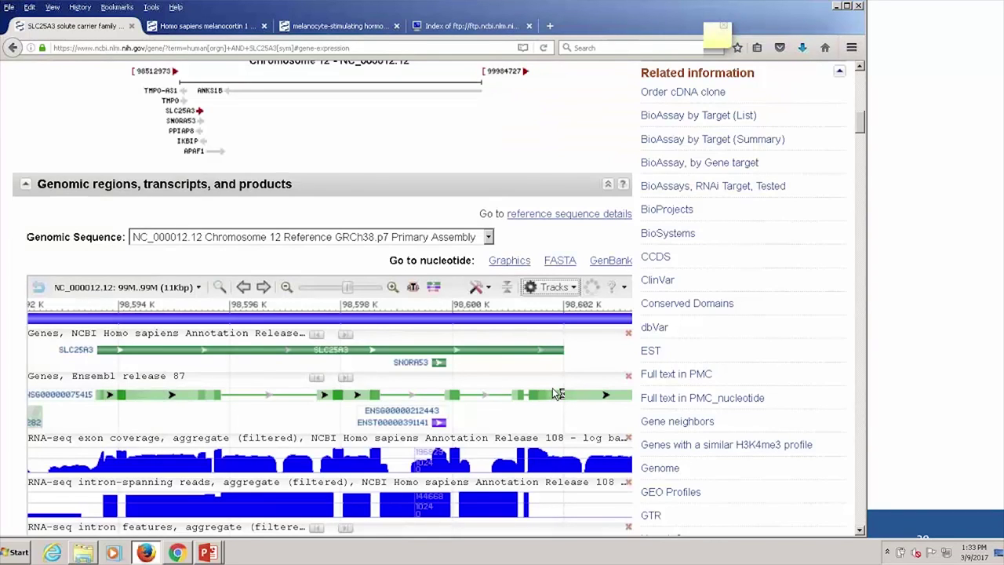
{"action": "scroll", "coordinate": [553, 394], "scroll_direction": "down", "scroll_amount": 10}
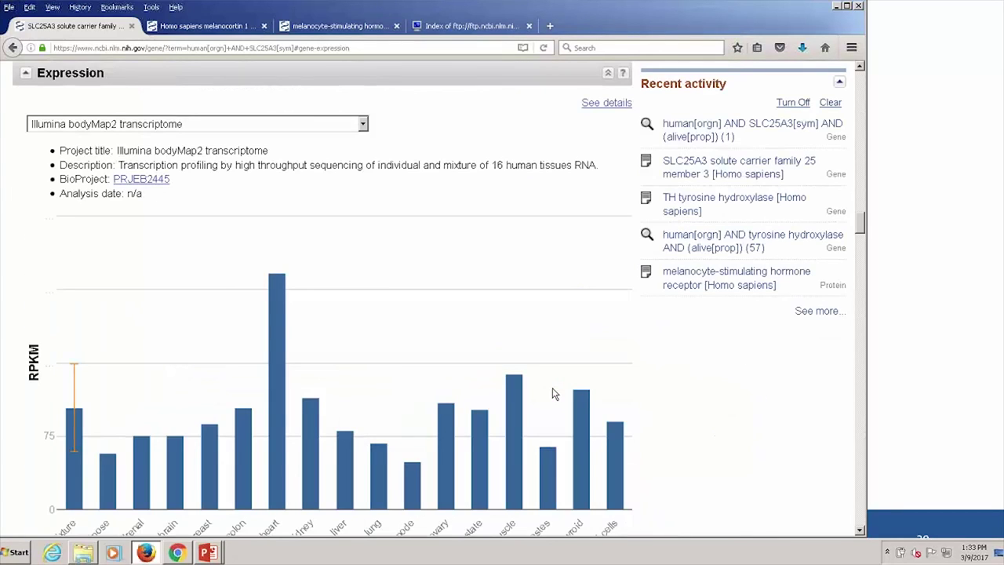
{"action": "scroll", "coordinate": [552, 394], "scroll_direction": "up", "scroll_amount": 2}
{"action": "scroll", "coordinate": [553, 394], "scroll_direction": "up", "scroll_amount": 3}
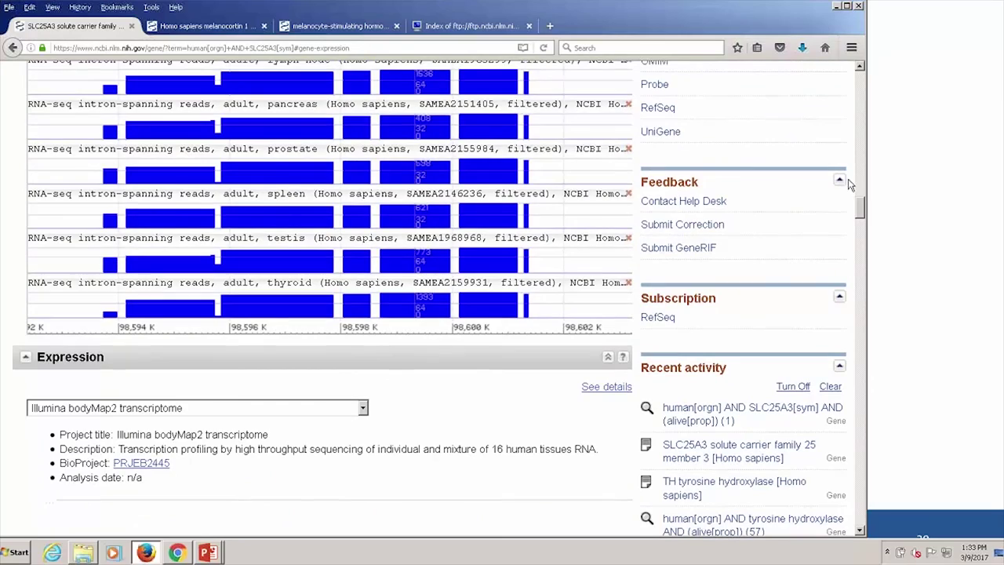
- Compare the skeletal muscle intron-spanning reads track with the other tissues, and switch to the PowerPoint slideshow's next slide
{"action": "left_click_drag", "start_coordinate": [860, 208], "coordinate": [861, 144]}
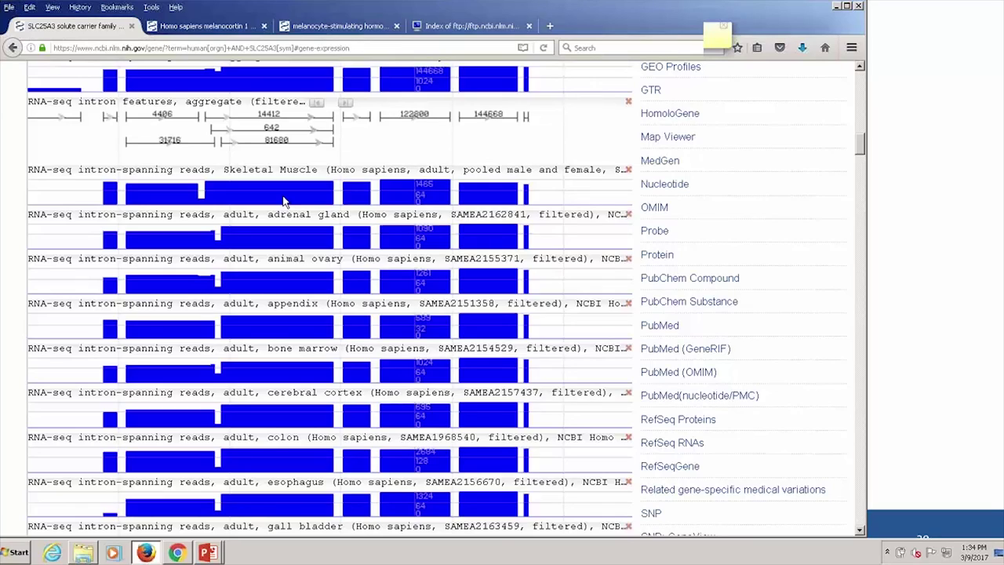
{"action": "key", "text": "alt+Tab"}
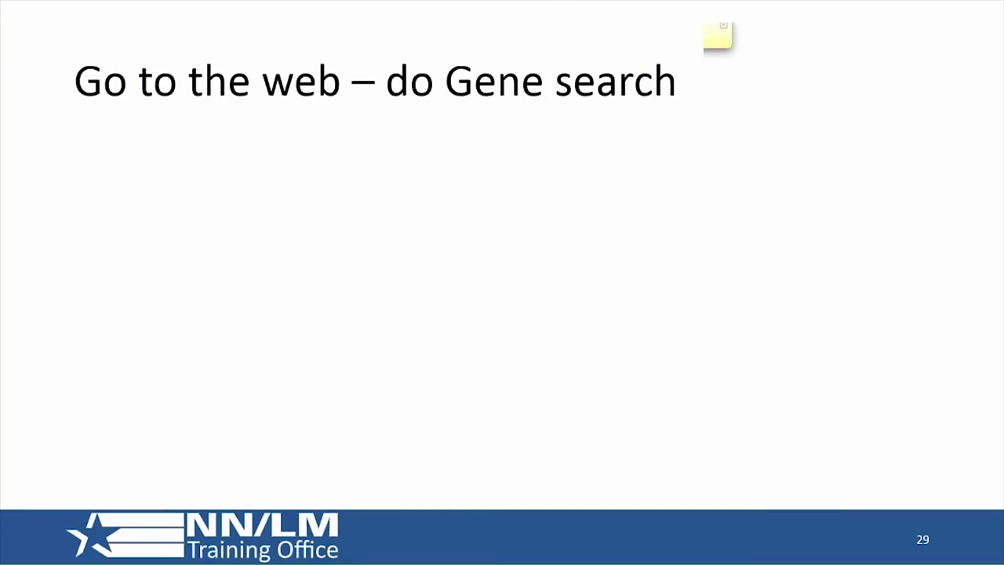
{"action": "key", "text": "Right"}
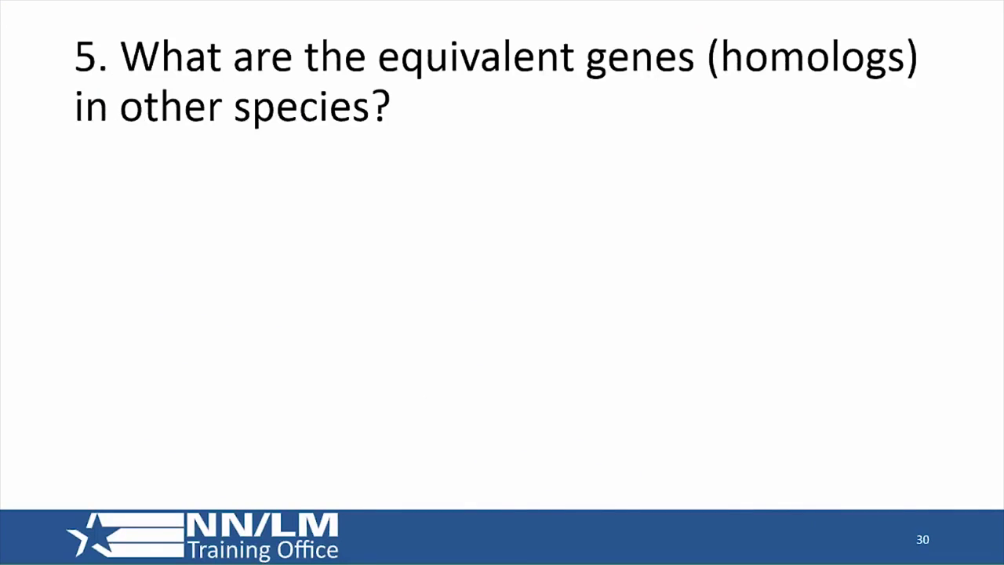
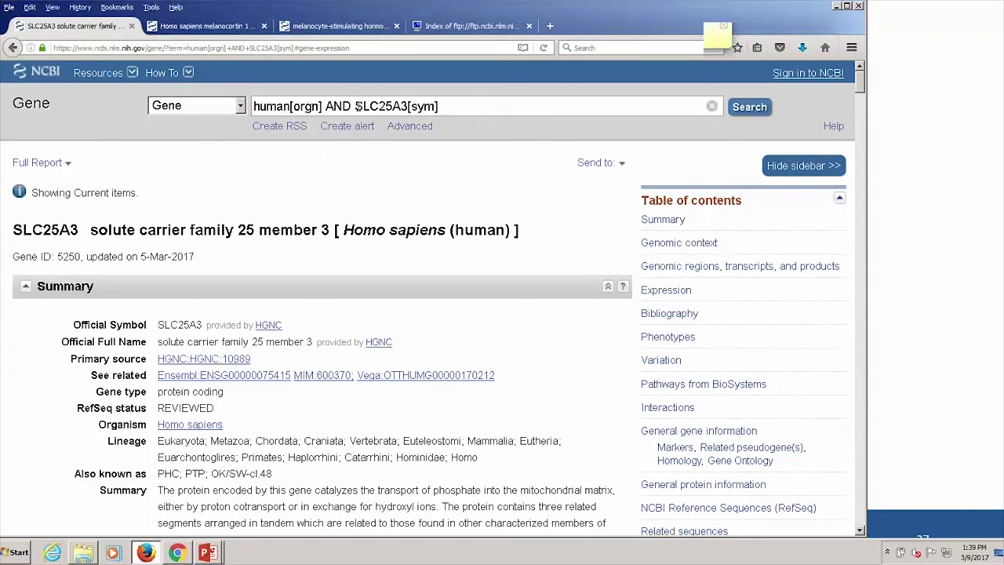
- Replace the gene symbol in the Gene query and search for human[orgn] AND MLH1[sym]
{"action": "left_click_drag", "start_coordinate": [354, 105], "coordinate": [407, 106]}
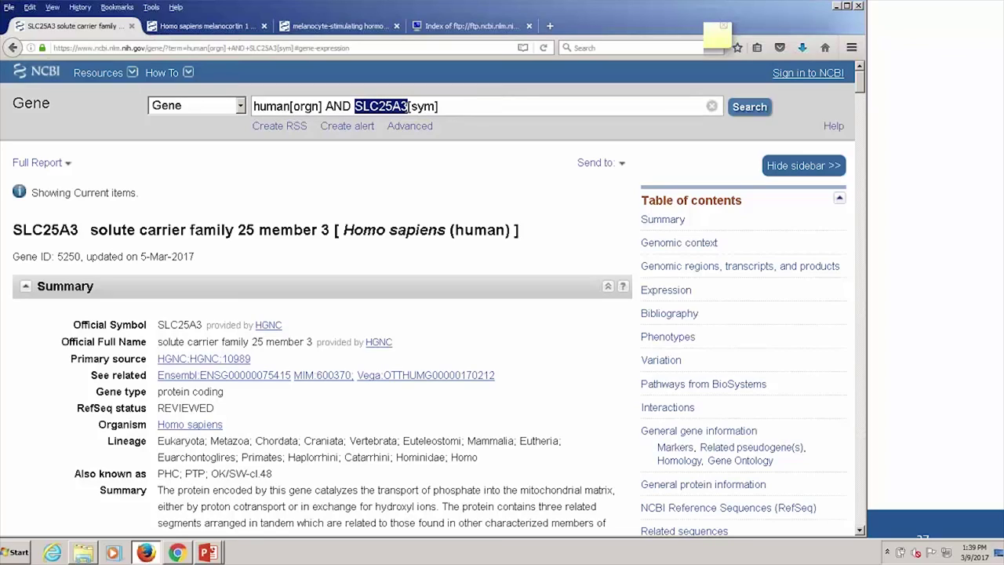
{"action": "type", "text": "MLH"}
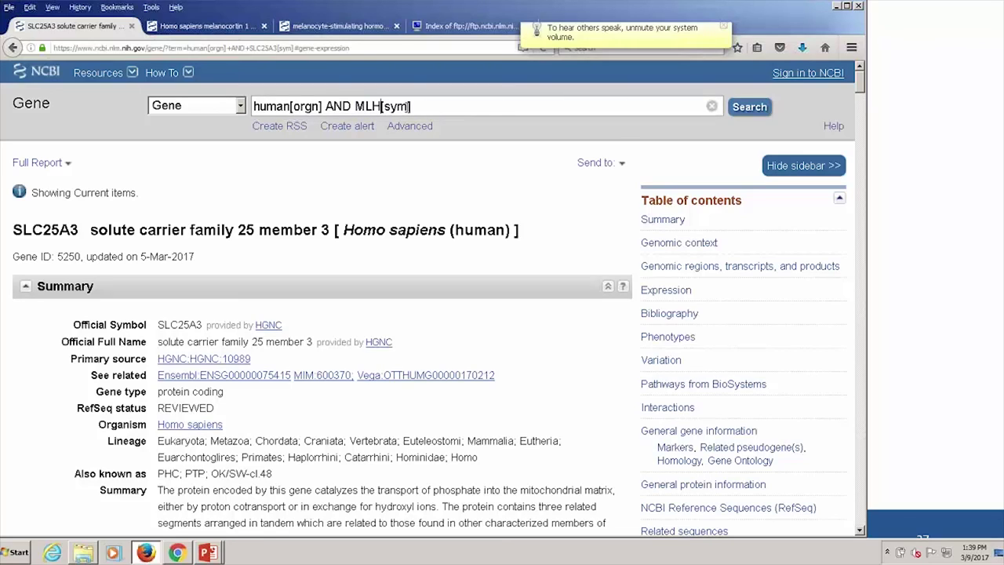
{"action": "type", "text": "1"}
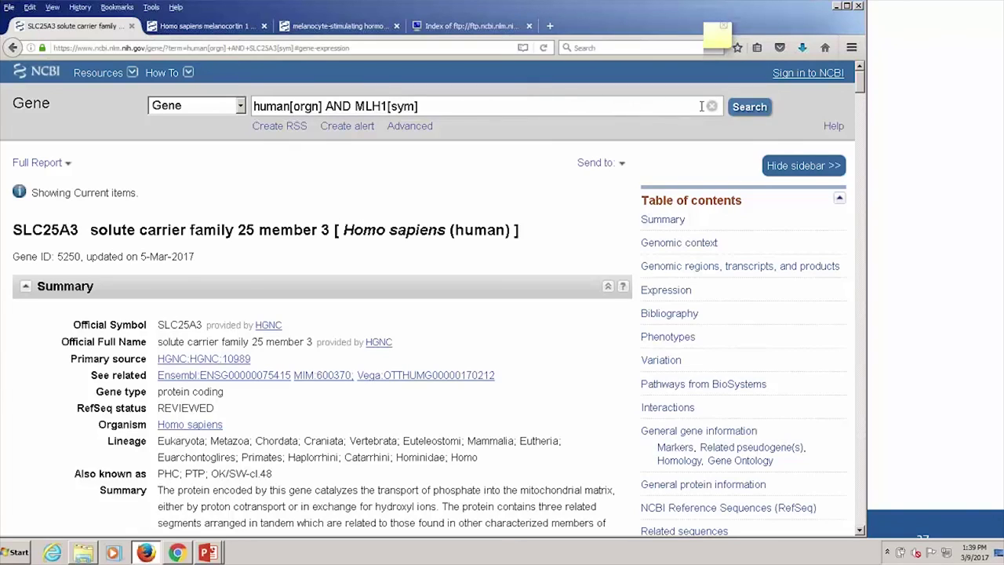
{"action": "left_click", "coordinate": [745, 107]}
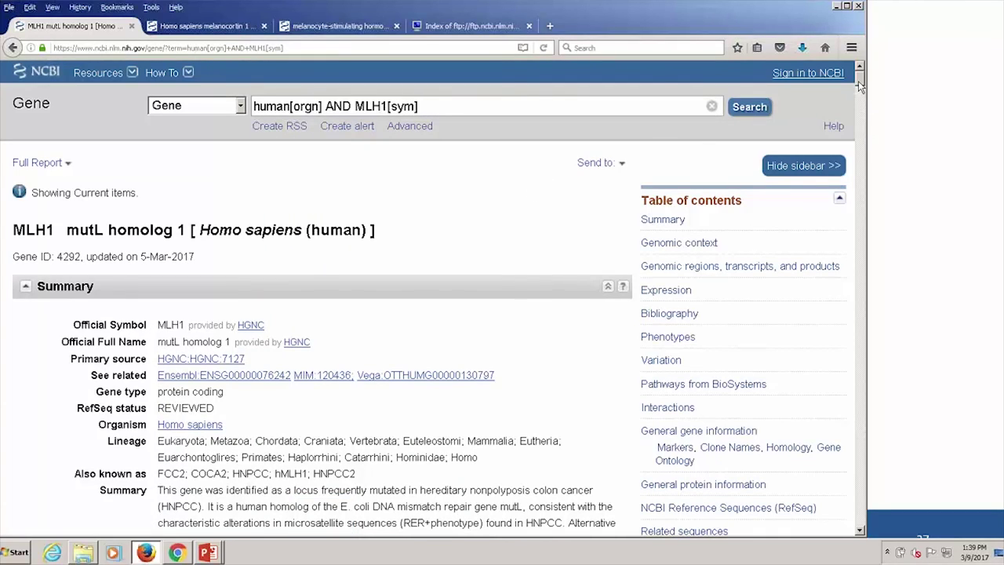
- Go to the Homology section of the human MLH1 record and open its Orthologs from Annotation Pipeline
{"action": "scroll", "coordinate": [859, 84], "scroll_direction": "down", "scroll_amount": 2}
{"action": "scroll", "coordinate": [859, 86], "scroll_direction": "down", "scroll_amount": 2}
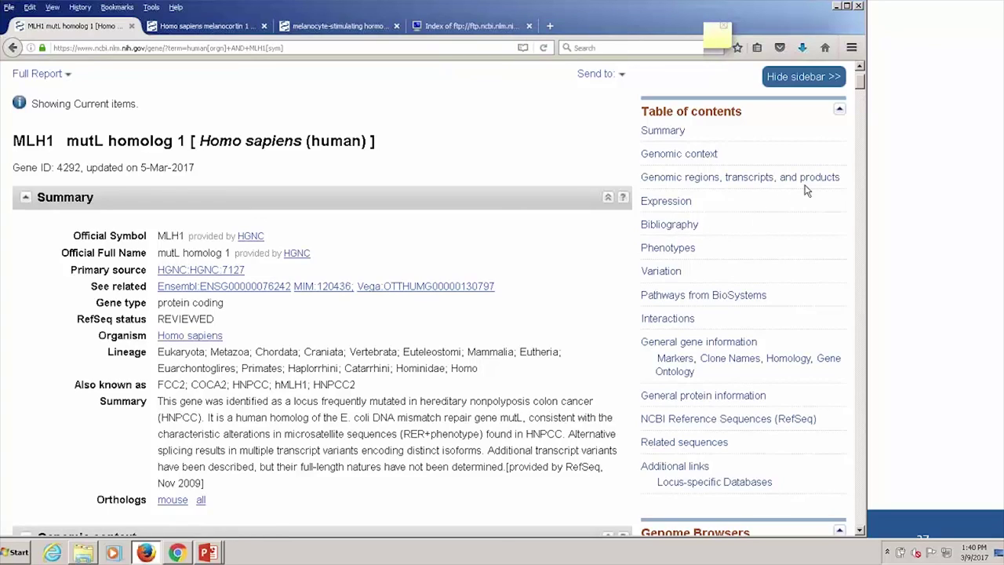
{"action": "left_click", "coordinate": [782, 365]}
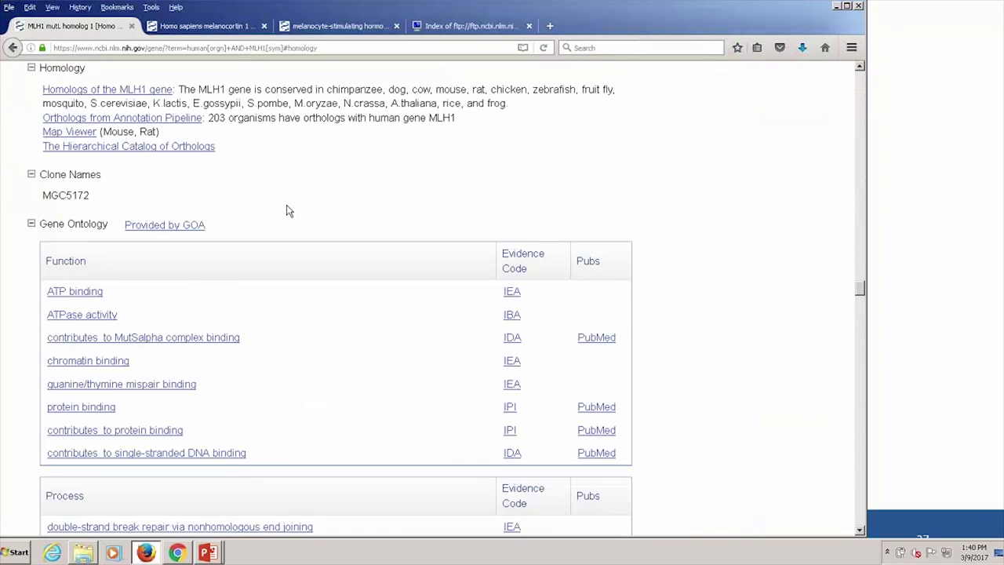
{"action": "left_click", "coordinate": [143, 123]}
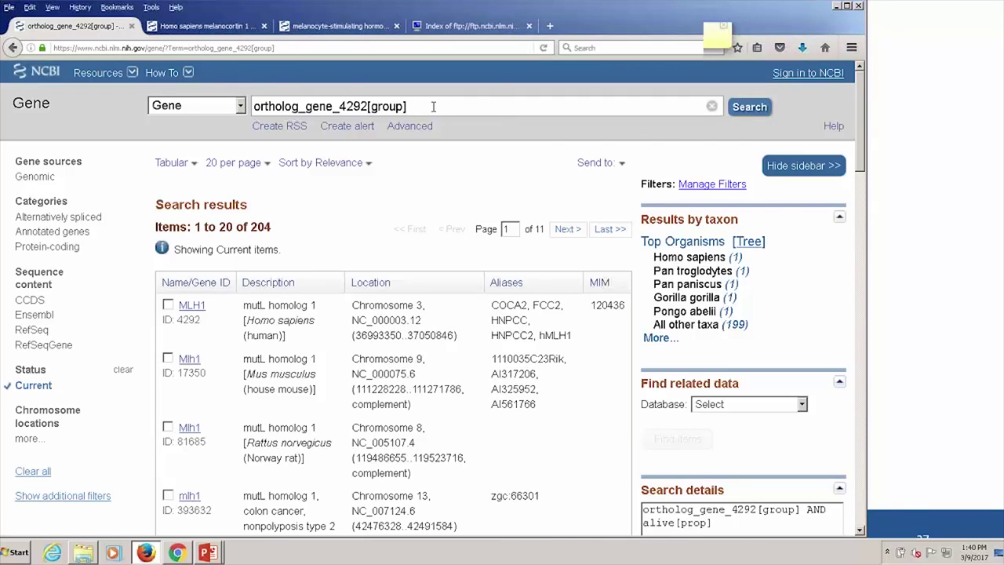
- Restrict the ortholog results to one species by searching for ortholog_gene_4292[group] AND channel catfish[orgn]
{"action": "type", "text": "AND channel catf"}
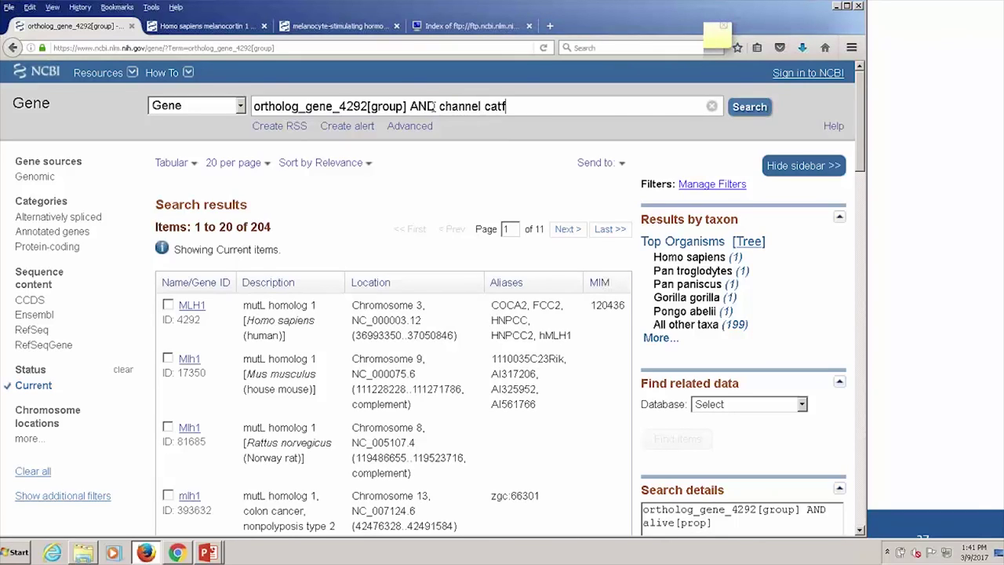
{"action": "type", "text": "ish["}
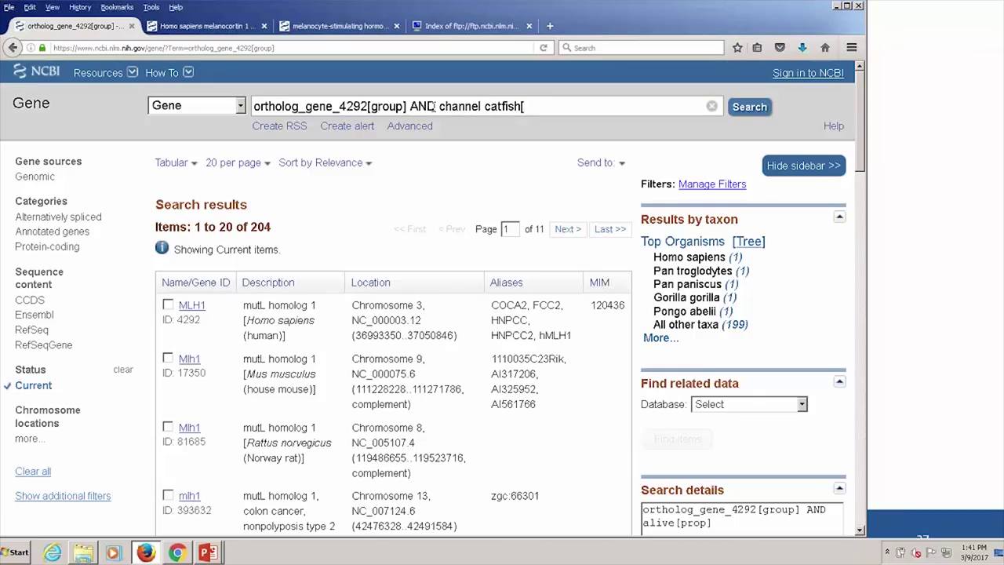
{"action": "type", "text": "organ"}
{"action": "key", "text": "BackSpace"}
{"action": "key", "text": "BackSpace"}
{"action": "type", "text": "n]"}
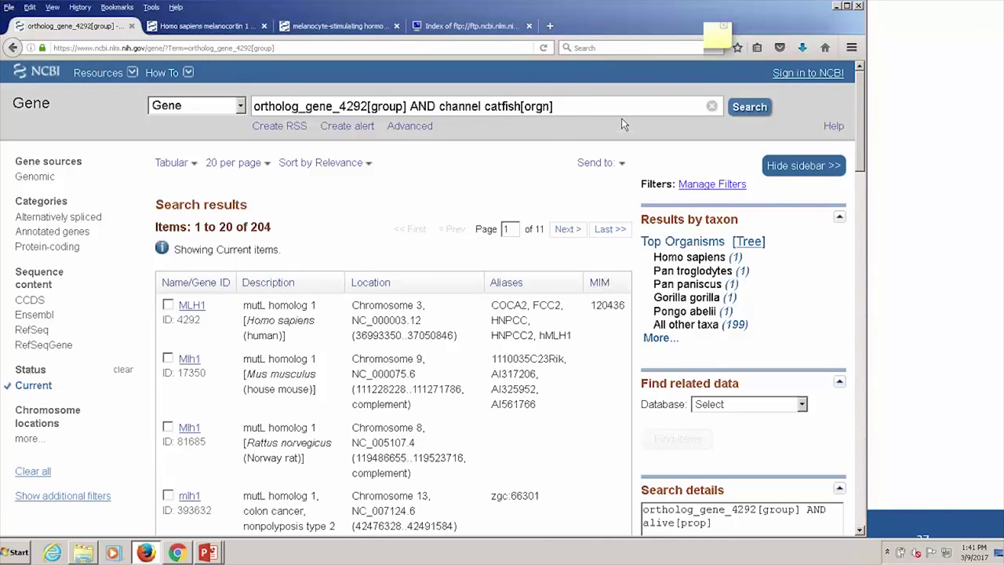
{"action": "left_click", "coordinate": [743, 109]}
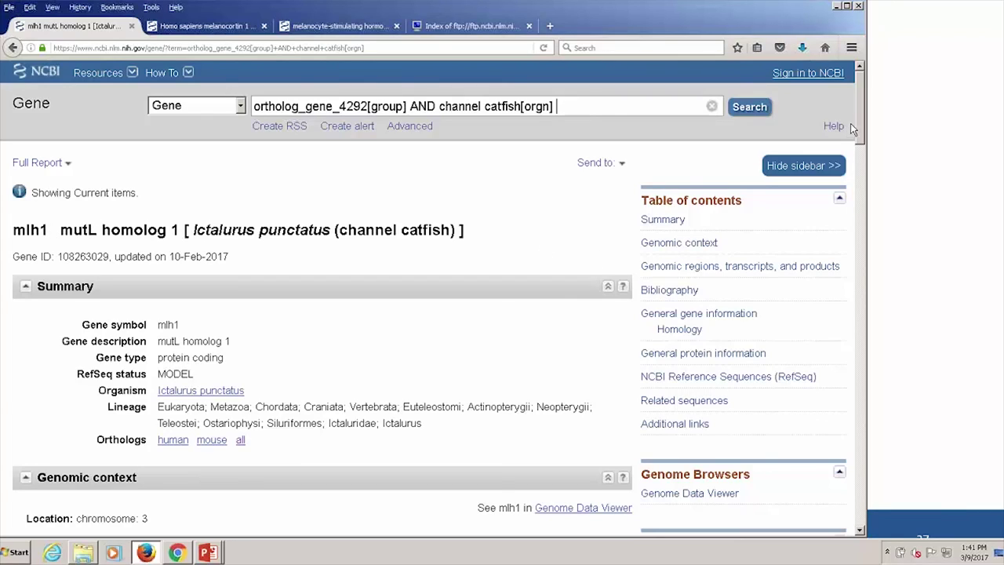
- View the NCBI Reference Sequences (RefSeq) section of the channel catfish mlh1 record and return to the page's beginning
{"action": "left_click_drag", "start_coordinate": [858, 126], "coordinate": [854, 145]}
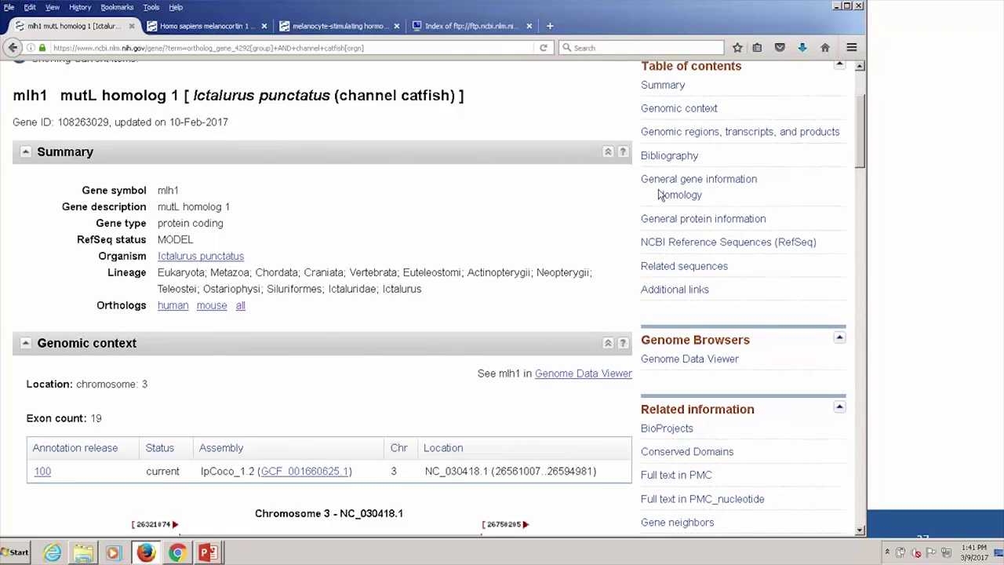
{"action": "left_click", "coordinate": [721, 245]}
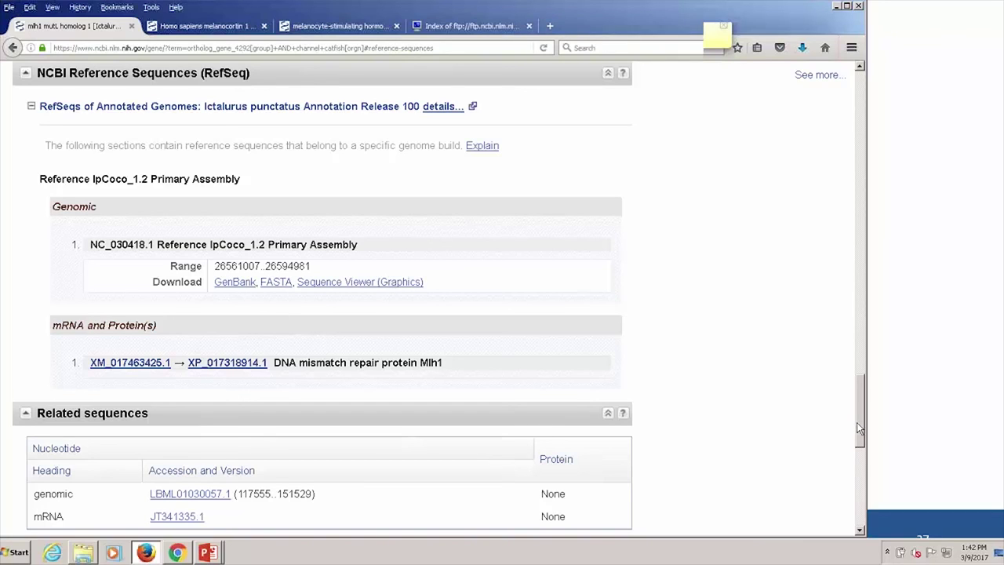
{"action": "left_click_drag", "start_coordinate": [859, 427], "coordinate": [867, 111]}
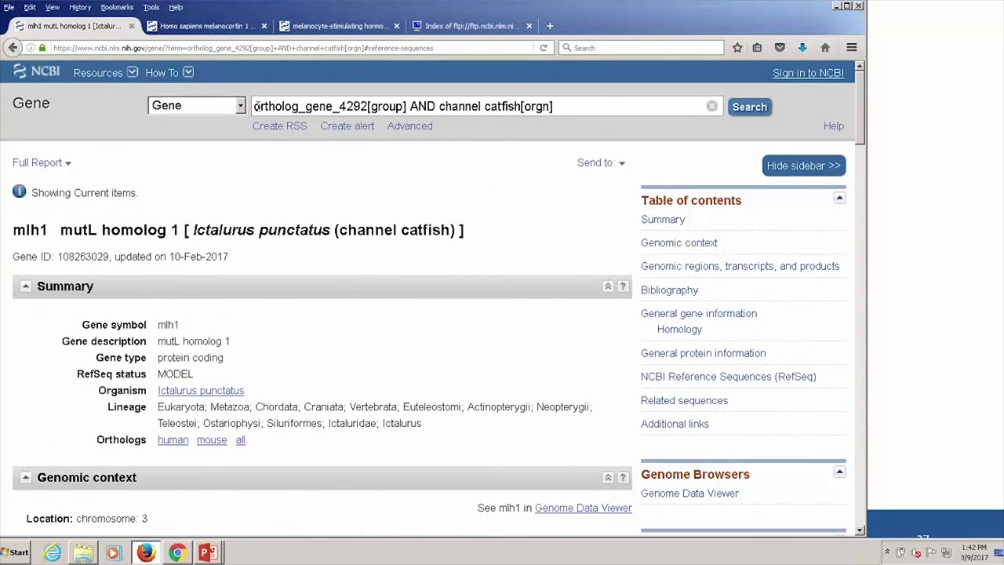
- Replace the whole Gene query and search for SLC25A3[sym] AND human[organism]
{"action": "left_click_drag", "start_coordinate": [255, 106], "coordinate": [559, 107]}
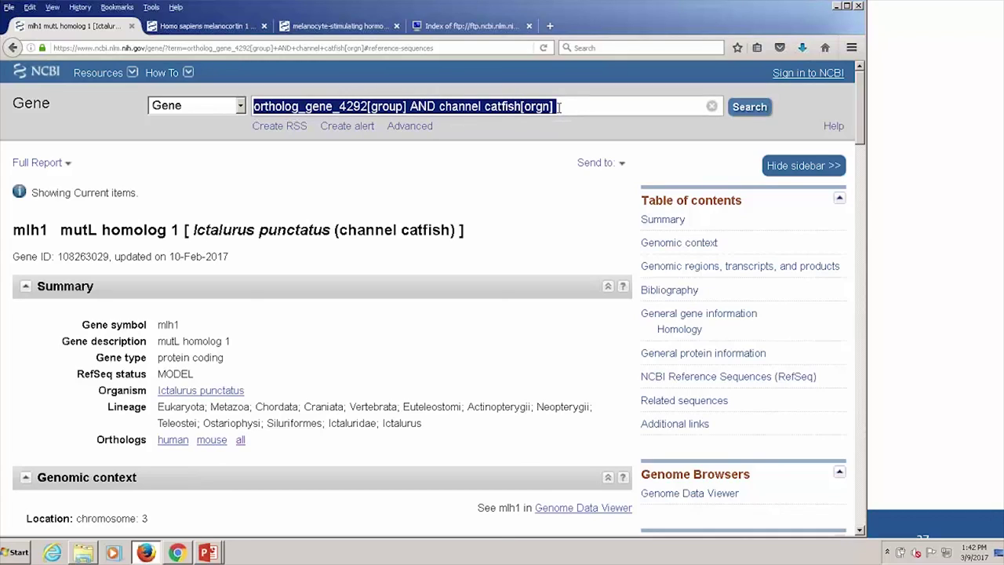
{"action": "key", "text": "ctrl+x"}
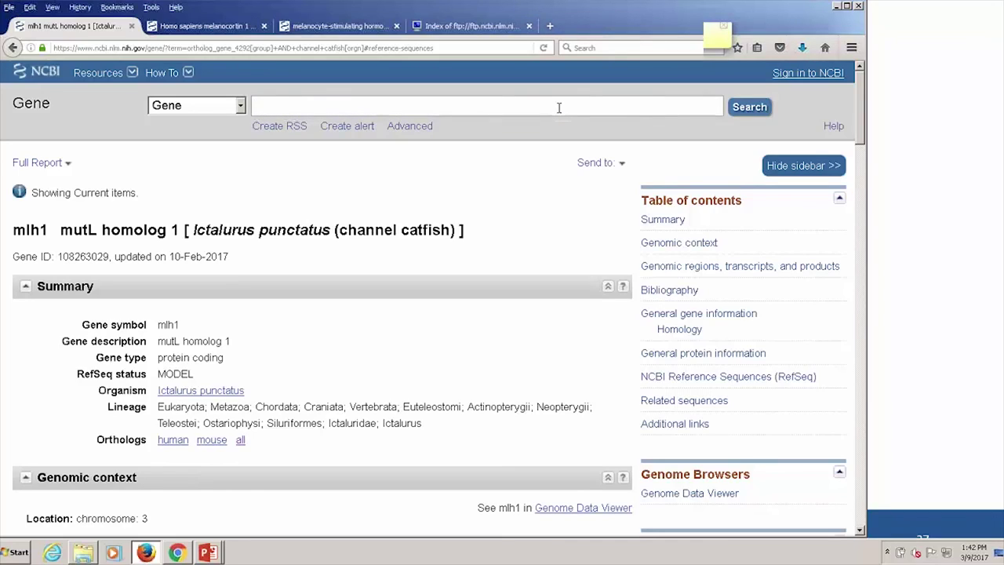
{"action": "type", "text": "SLC"}
{"action": "type", "text": "25A3"}
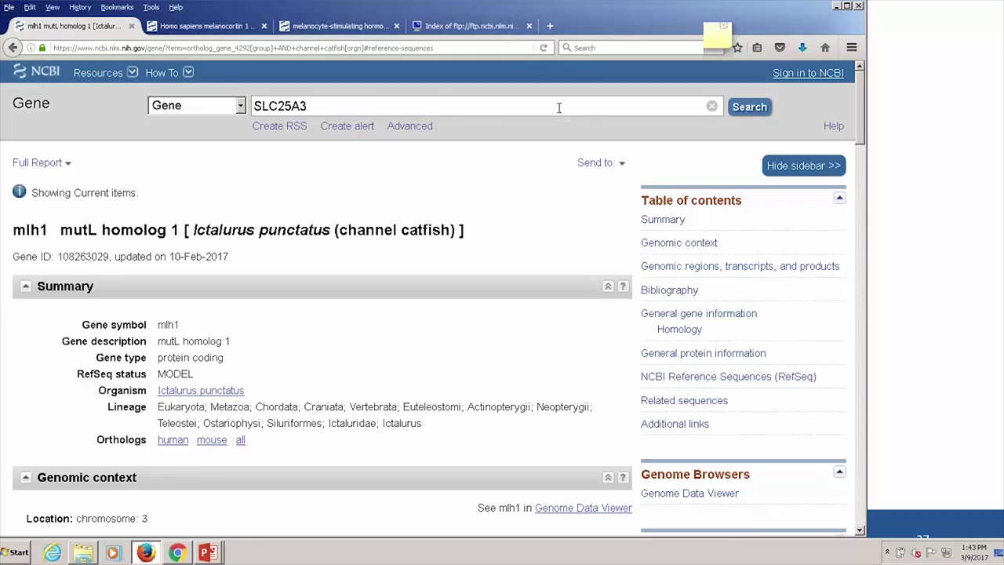
{"action": "type", "text": "[sym] AND hum"}
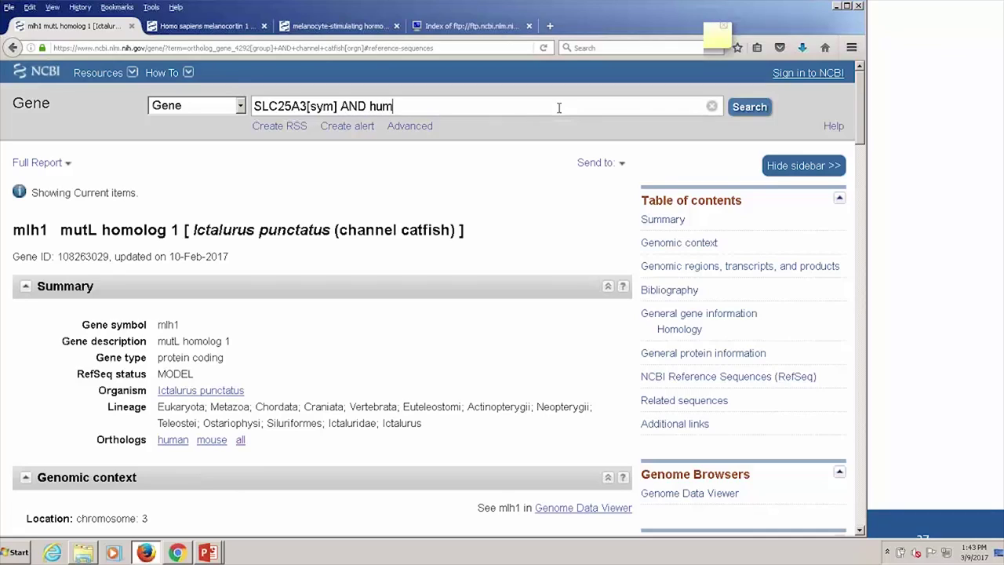
{"action": "type", "text": "an[organism]"}
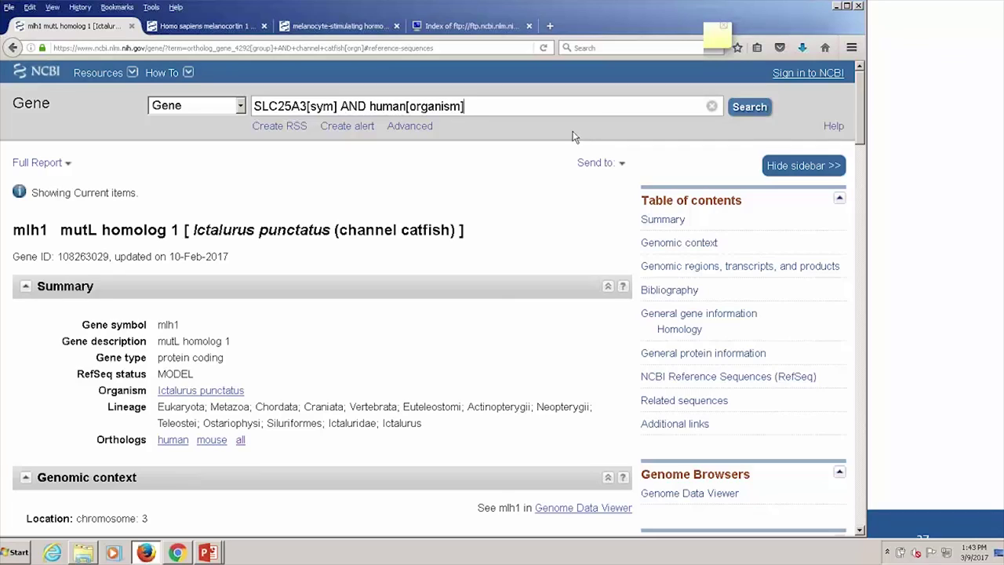
{"action": "left_click", "coordinate": [745, 109]}
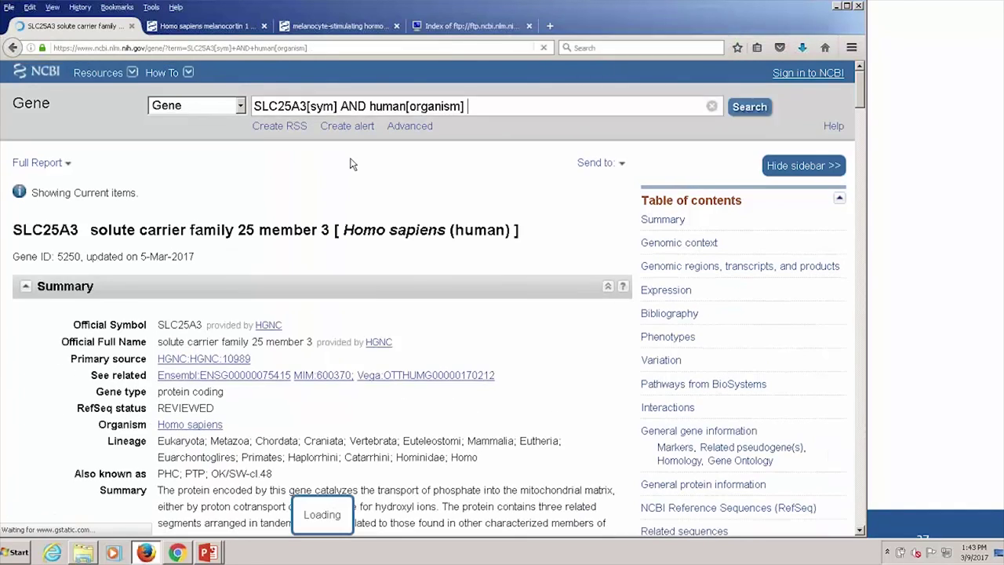
- Go to the Variation section of the human SLC25A3 record and open its variants in ClinVar
{"action": "left_click", "coordinate": [661, 361]}
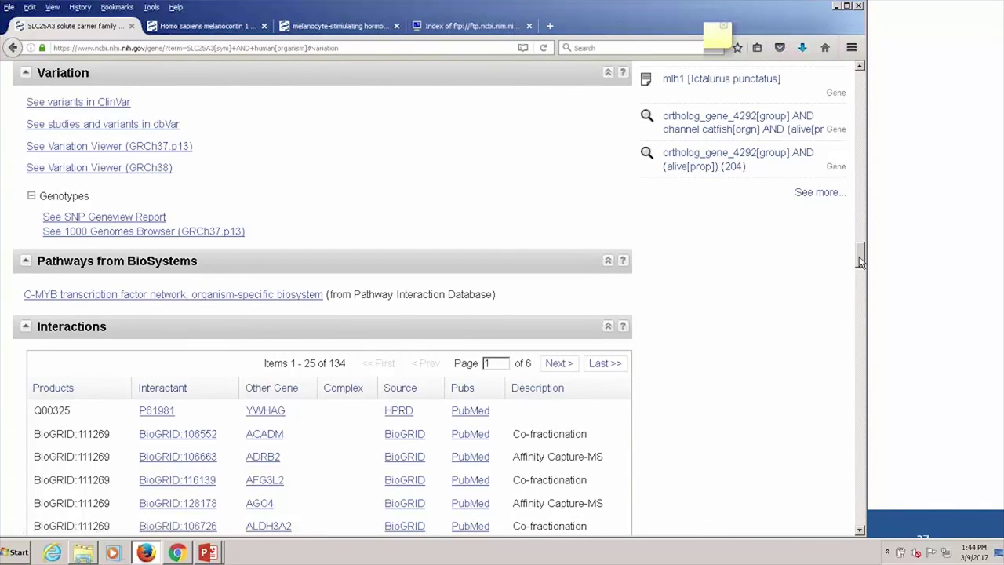
{"action": "left_click_drag", "start_coordinate": [858, 256], "coordinate": [858, 250]}
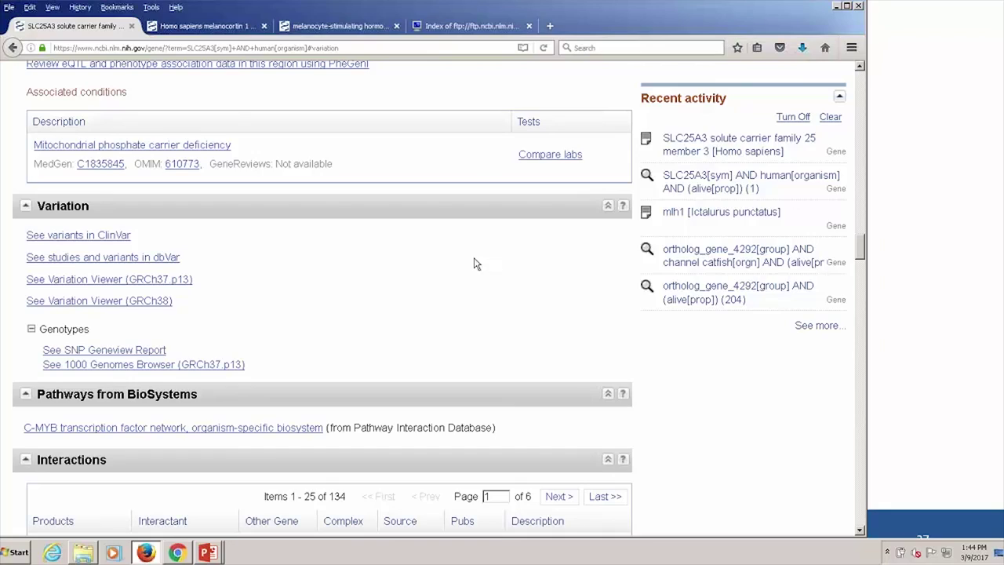
{"action": "left_click", "coordinate": [90, 236]}
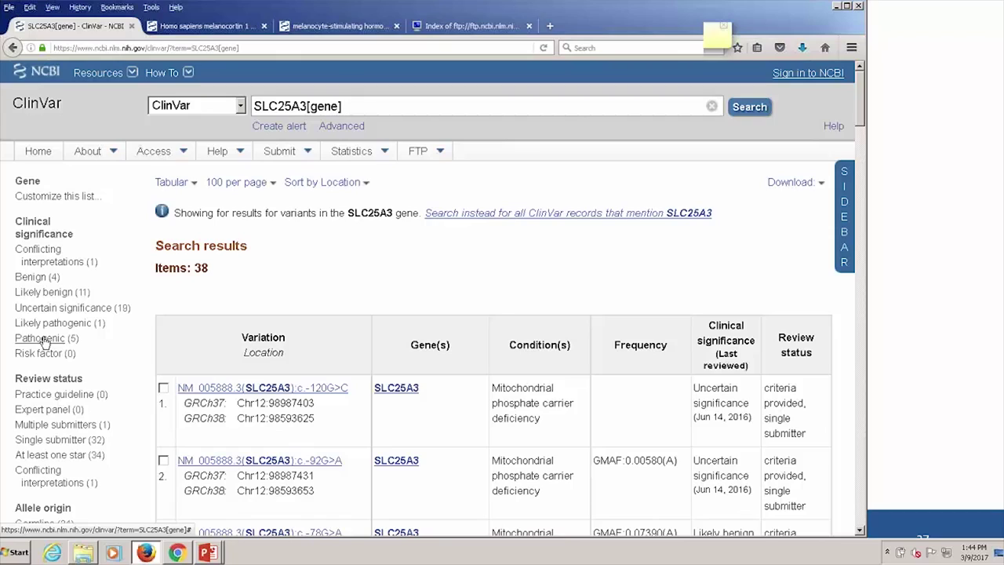
- Filter the SLC25A3 ClinVar results by Pathogenic clinical significance and look through the listed variants
{"action": "left_click", "coordinate": [41, 338]}
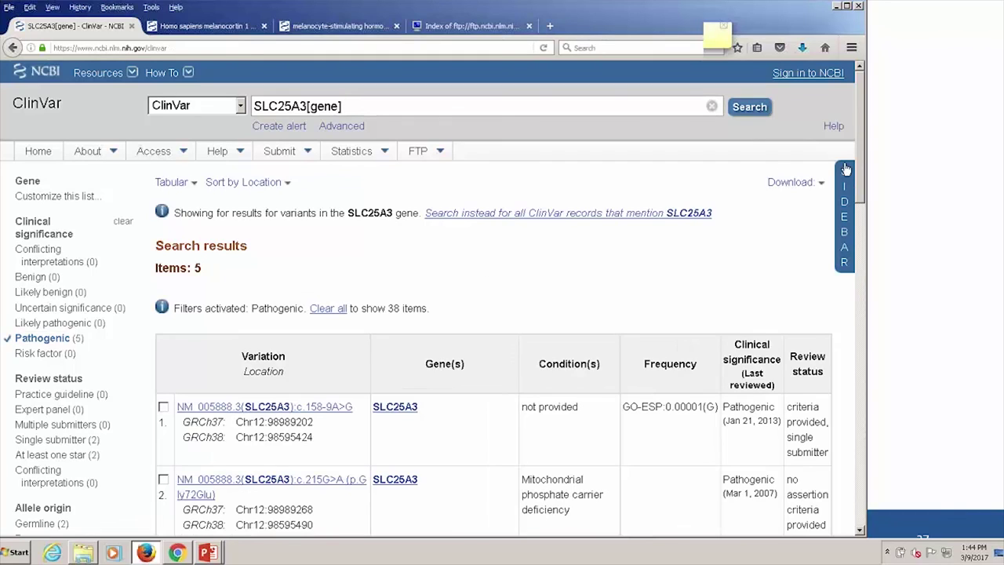
{"action": "scroll", "coordinate": [860, 181], "scroll_direction": "down", "scroll_amount": 1}
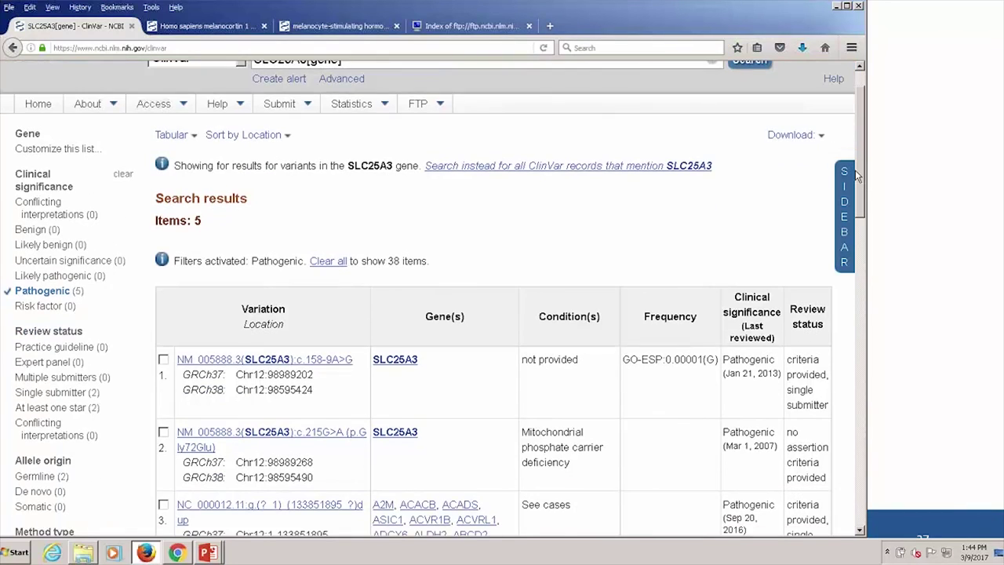
{"action": "scroll", "coordinate": [857, 179], "scroll_direction": "down", "scroll_amount": 3}
{"action": "scroll", "coordinate": [858, 227], "scroll_direction": "down", "scroll_amount": 3}
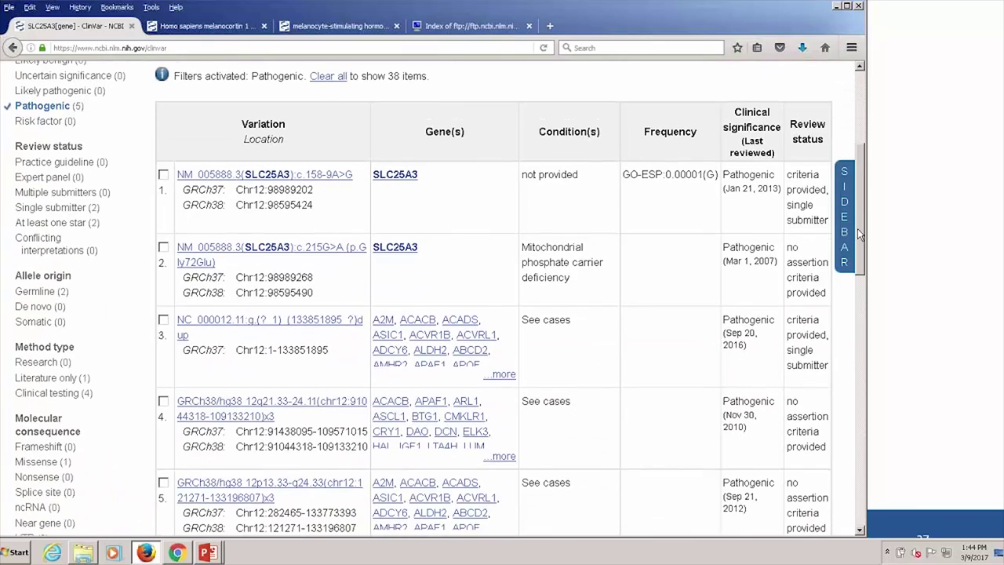
{"action": "scroll", "coordinate": [854, 254], "scroll_direction": "down", "scroll_amount": 1}
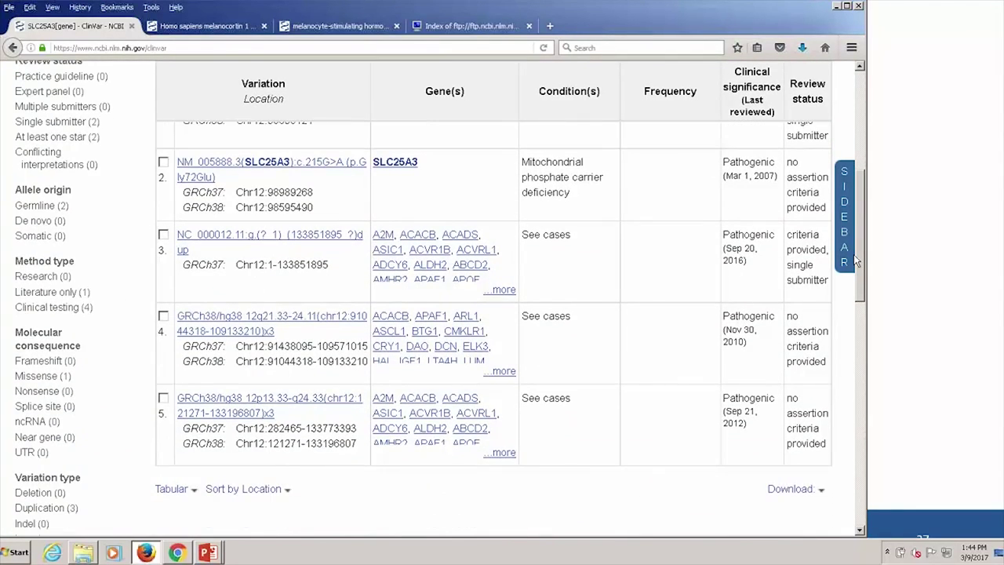
{"action": "scroll", "coordinate": [627, 251], "scroll_direction": "down", "scroll_amount": 1}
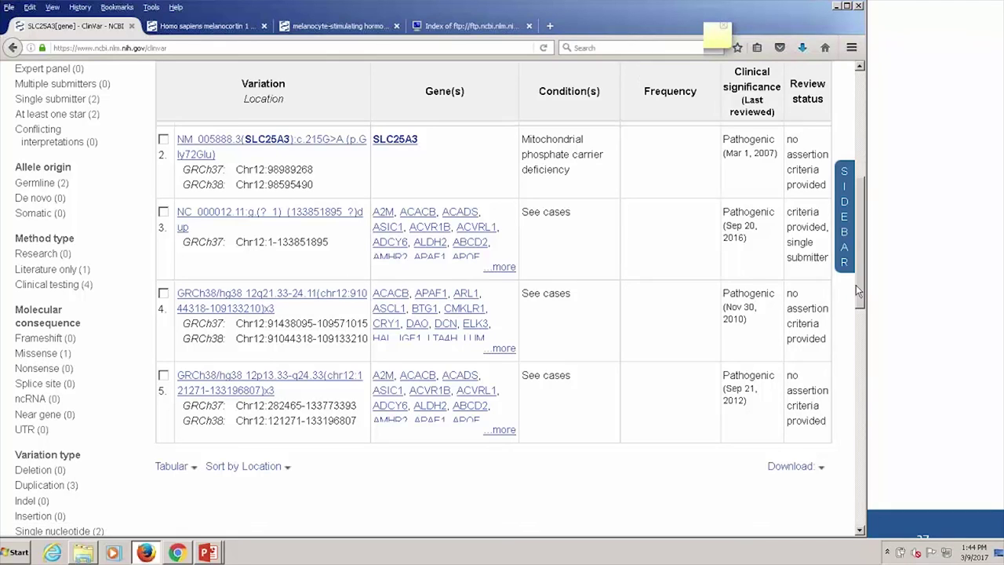
{"action": "left_click_drag", "start_coordinate": [860, 275], "coordinate": [859, 176]}
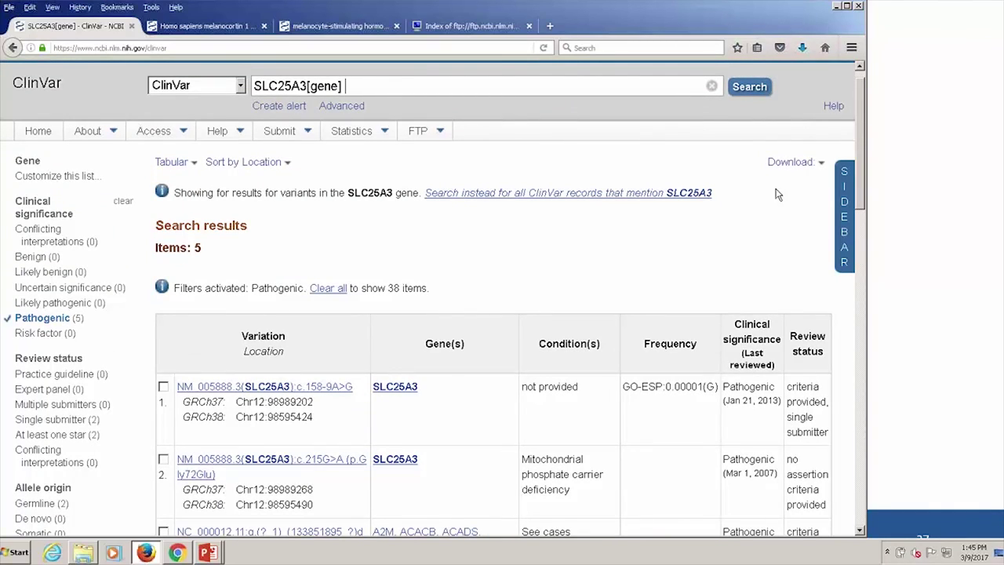
- Return from ClinVar to the human SLC25A3 gene record and bring up its summary and table of contents
{"action": "left_click", "coordinate": [13, 48]}
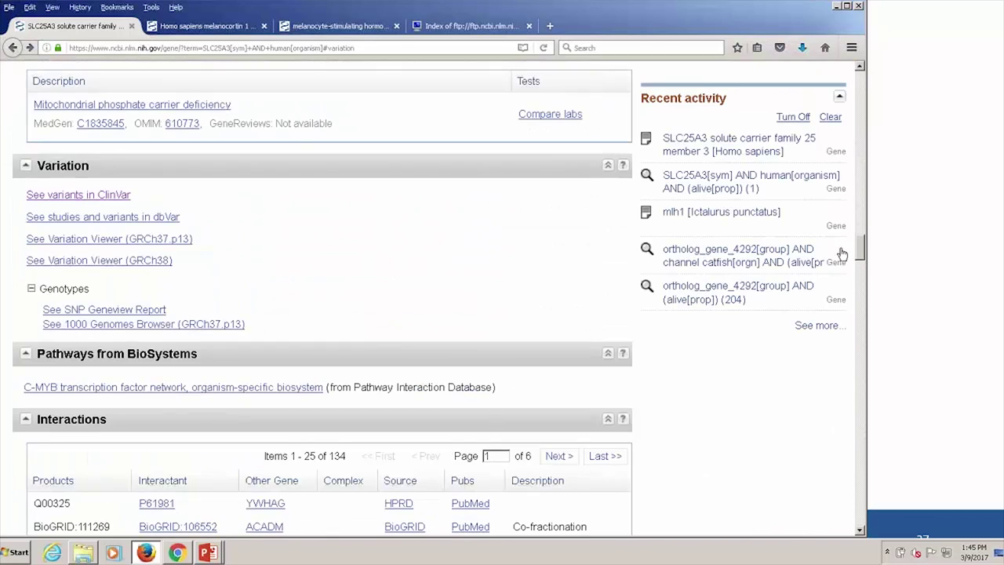
{"action": "left_click_drag", "start_coordinate": [861, 249], "coordinate": [871, 85]}
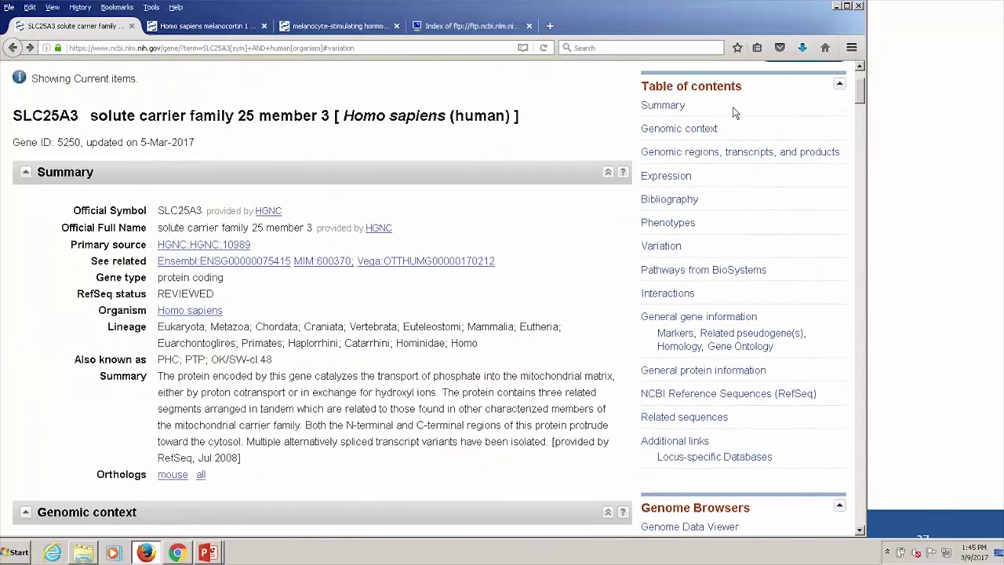
- Go to the Variation section of the human SLC25A3 record and open its Variation Viewer for GRCh38 to examine the variation tracks
{"action": "left_click", "coordinate": [668, 248]}
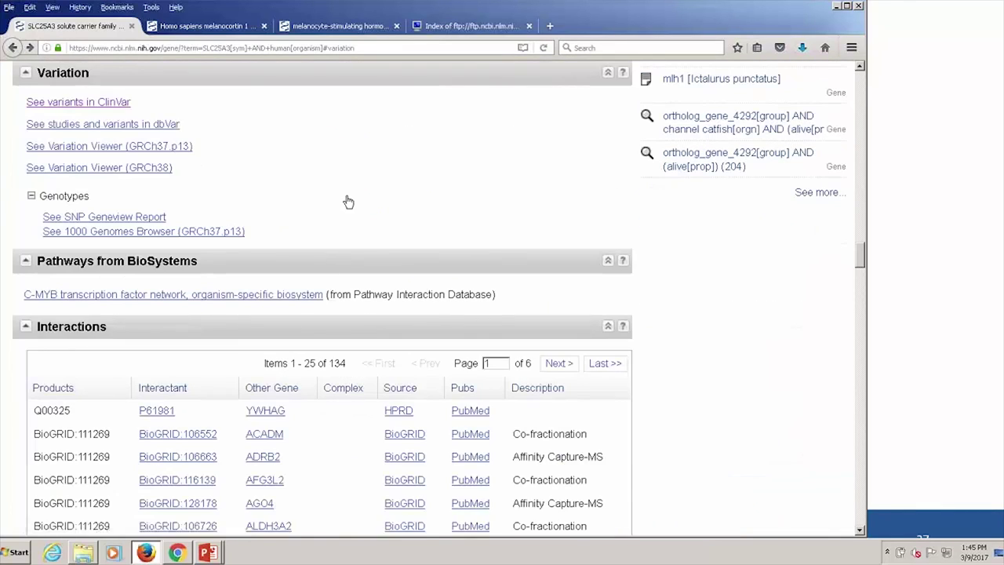
{"action": "left_click", "coordinate": [123, 171]}
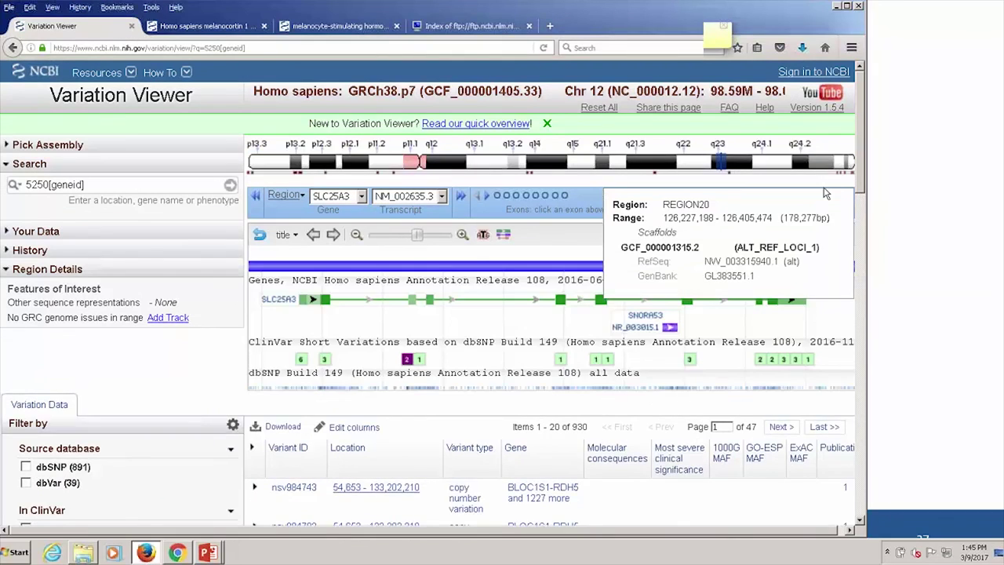
{"action": "left_click_drag", "start_coordinate": [862, 152], "coordinate": [858, 212]}
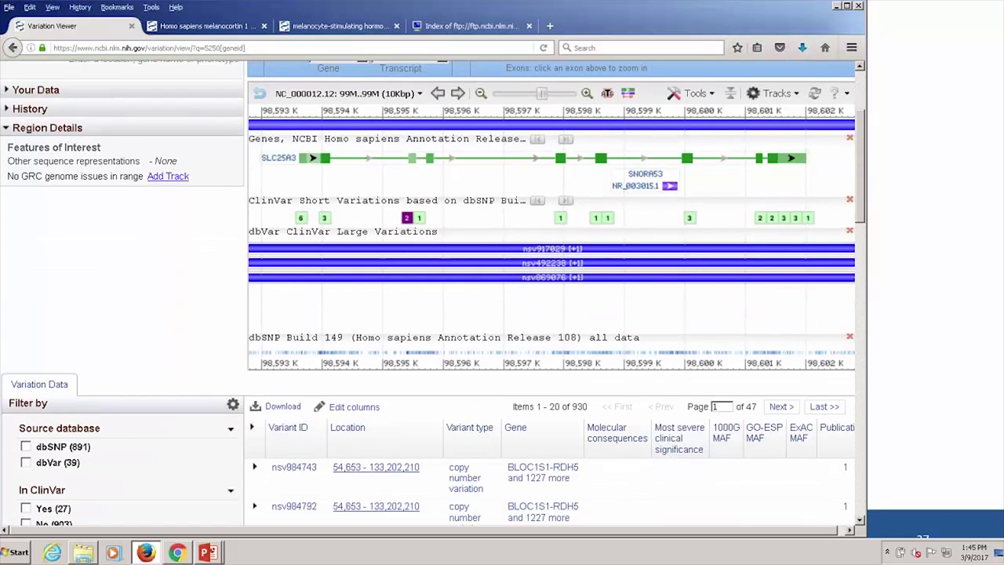
- Filter the SLC25A3 variants by missense variant consequence and 1000 Genomes MAF < 0.005, and look through the filtered list
{"action": "left_click_drag", "start_coordinate": [857, 192], "coordinate": [851, 345]}
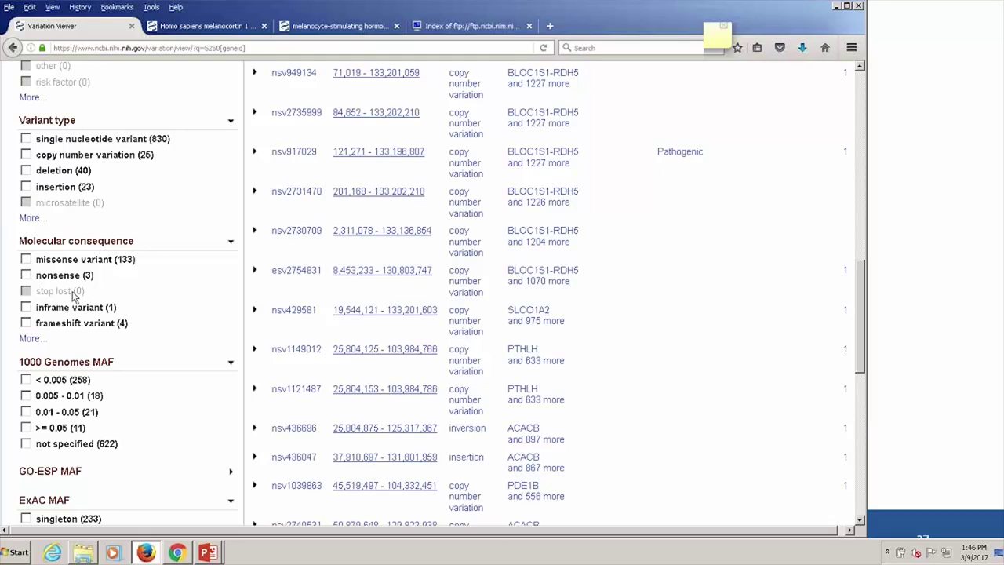
{"action": "left_click", "coordinate": [25, 260]}
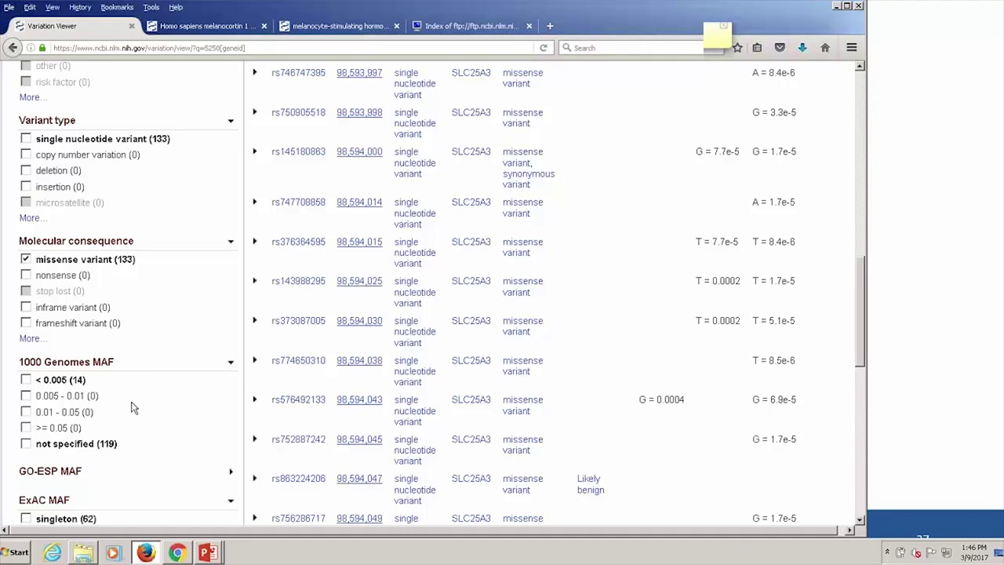
{"action": "left_click", "coordinate": [27, 381]}
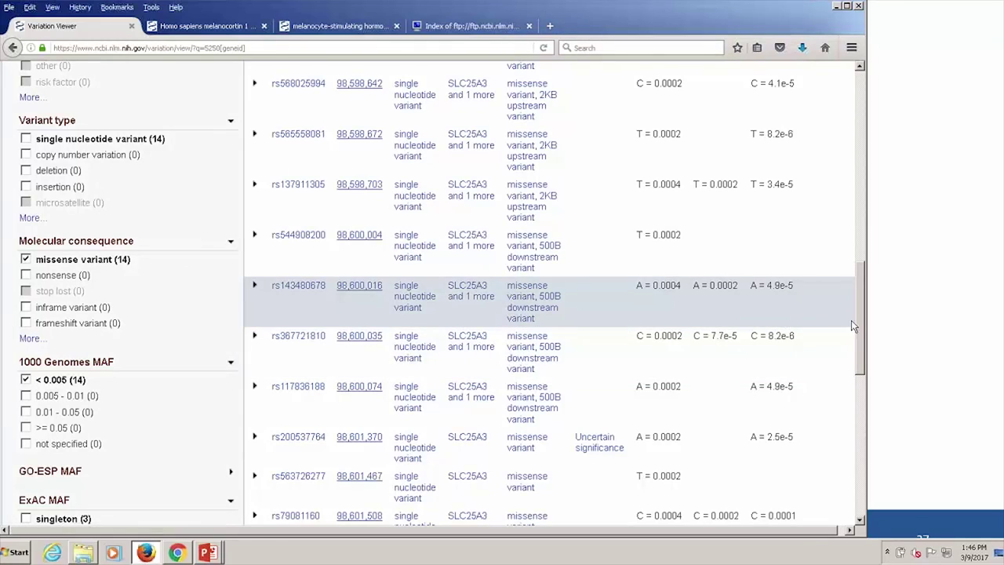
{"action": "left_click_drag", "start_coordinate": [861, 330], "coordinate": [858, 125]}
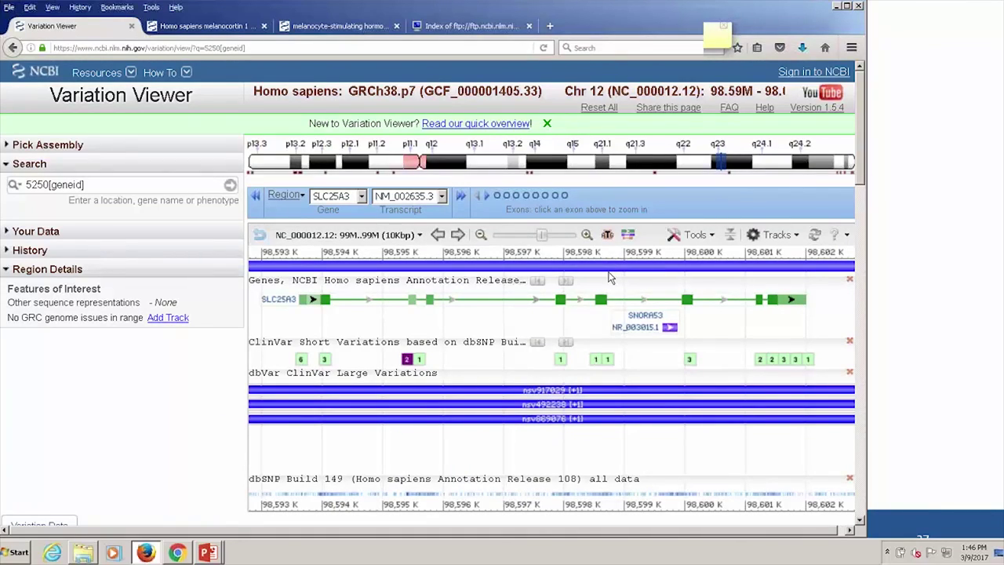
{"action": "key", "text": "alt+Tab"}
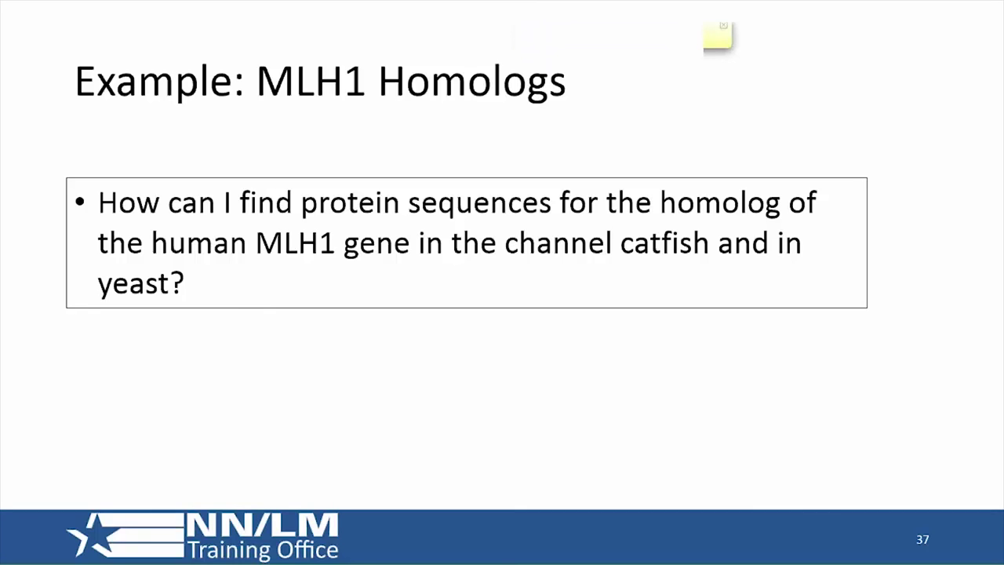
{"action": "key", "text": "alt+Tab"}
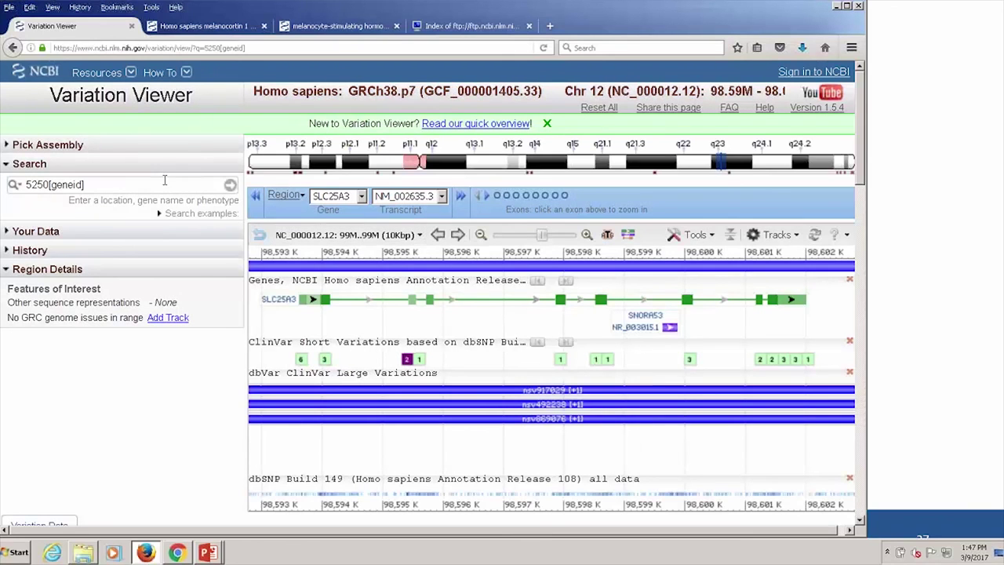
- Return to the SLC25A3 gene record and reopen the unfiltered human[orgn] AND MLH1[sym] search result from the Gene advanced search history
{"action": "left_click", "coordinate": [13, 48]}
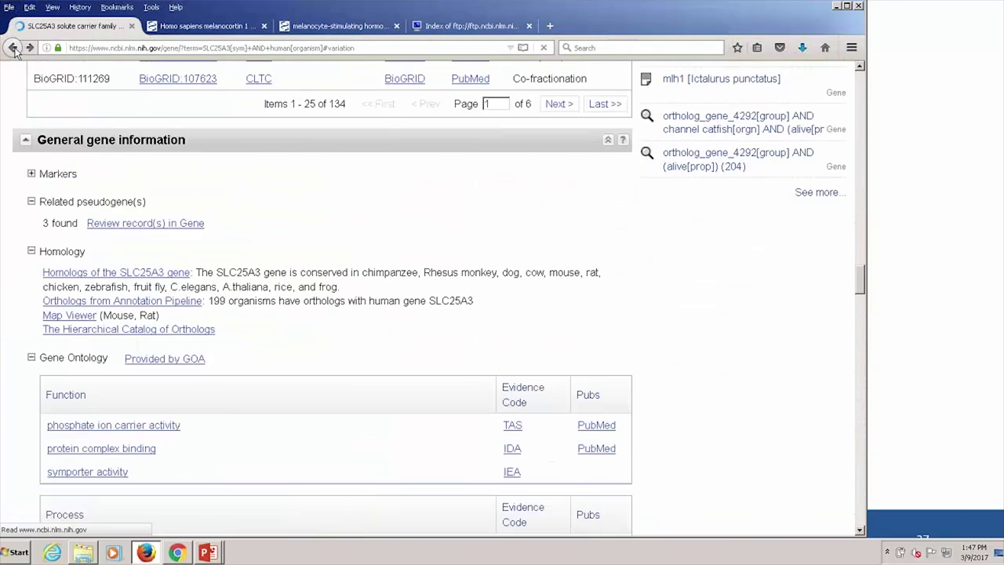
{"action": "left_click", "coordinate": [861, 271]}
{"action": "left_click_drag", "start_coordinate": [861, 272], "coordinate": [844, 72]}
{"action": "key", "text": "Home"}
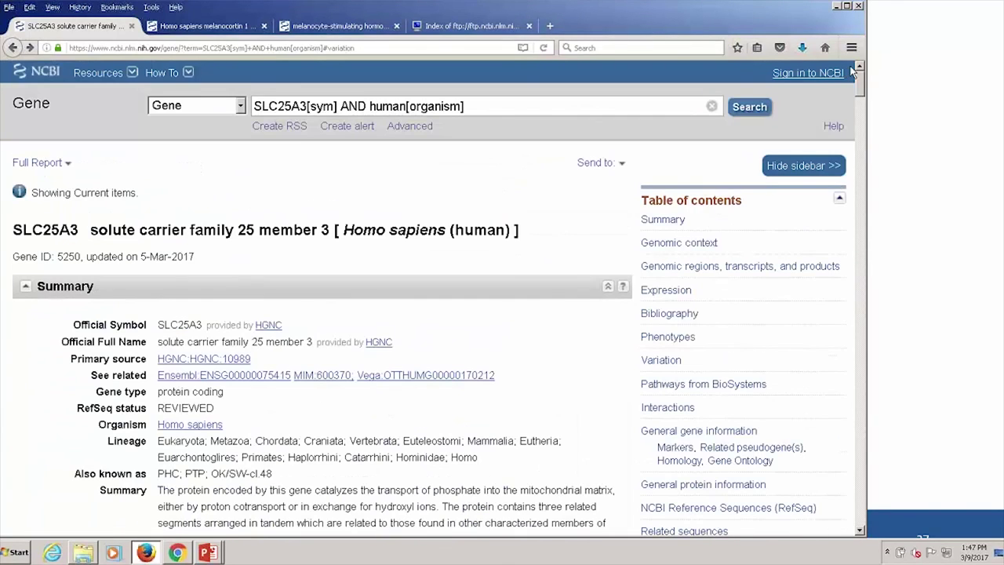
{"action": "left_click", "coordinate": [407, 130]}
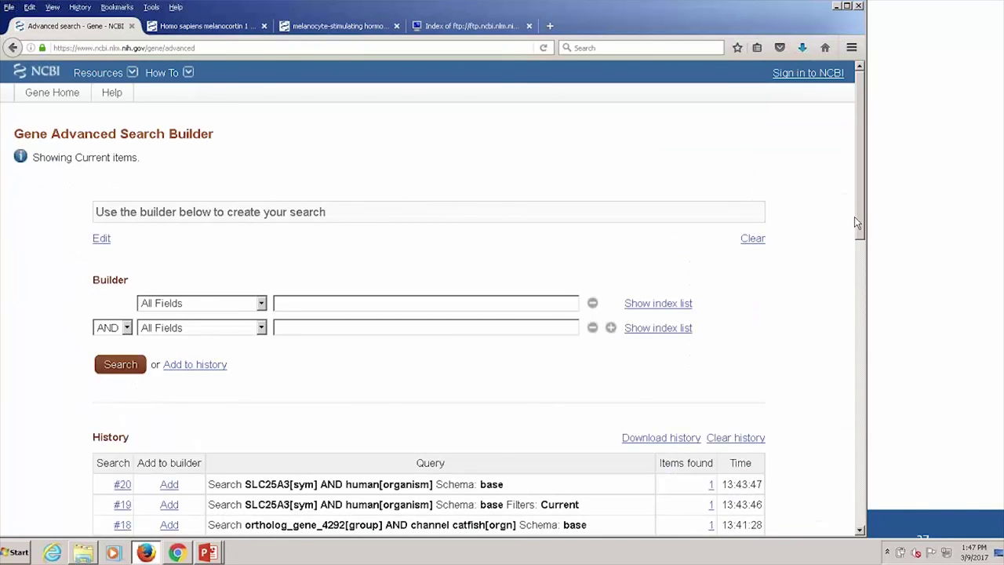
{"action": "left_click_drag", "start_coordinate": [859, 221], "coordinate": [842, 293]}
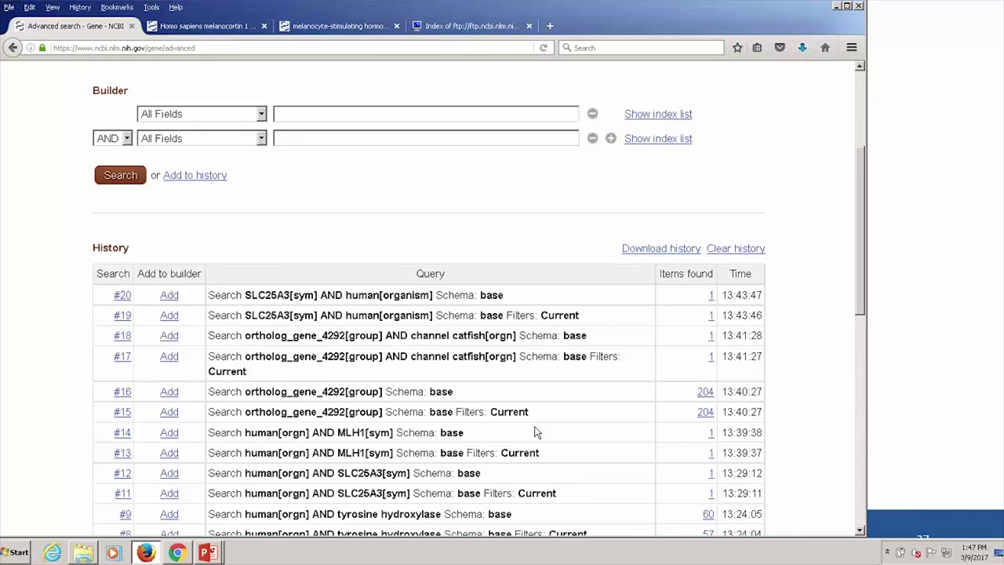
{"action": "left_click", "coordinate": [710, 433]}
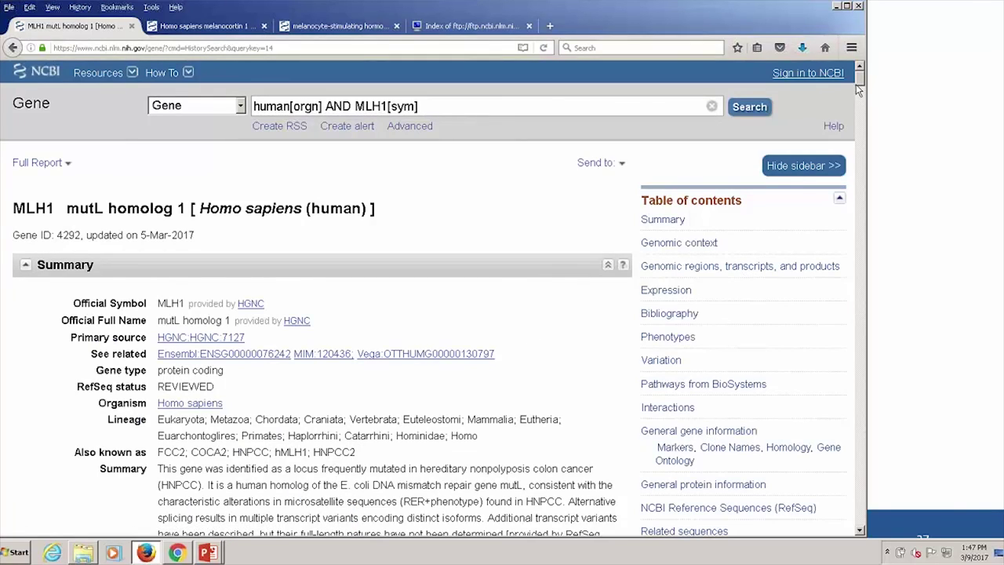
- Go to the Homology section of the human MLH1 record, open the MLH1 homologs in HomoloGene and look through the listed species
{"action": "left_click", "coordinate": [788, 448]}
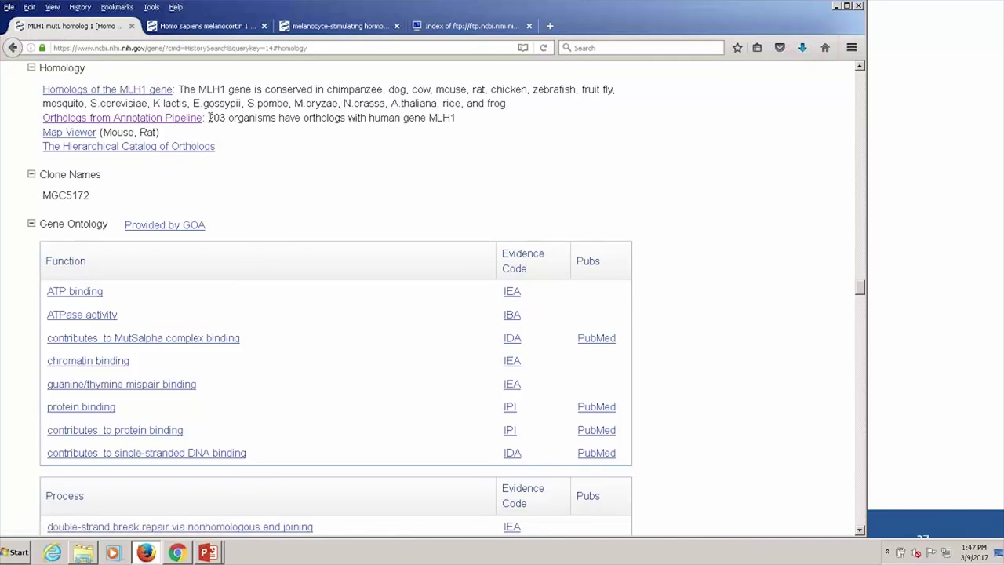
{"action": "left_click", "coordinate": [123, 93]}
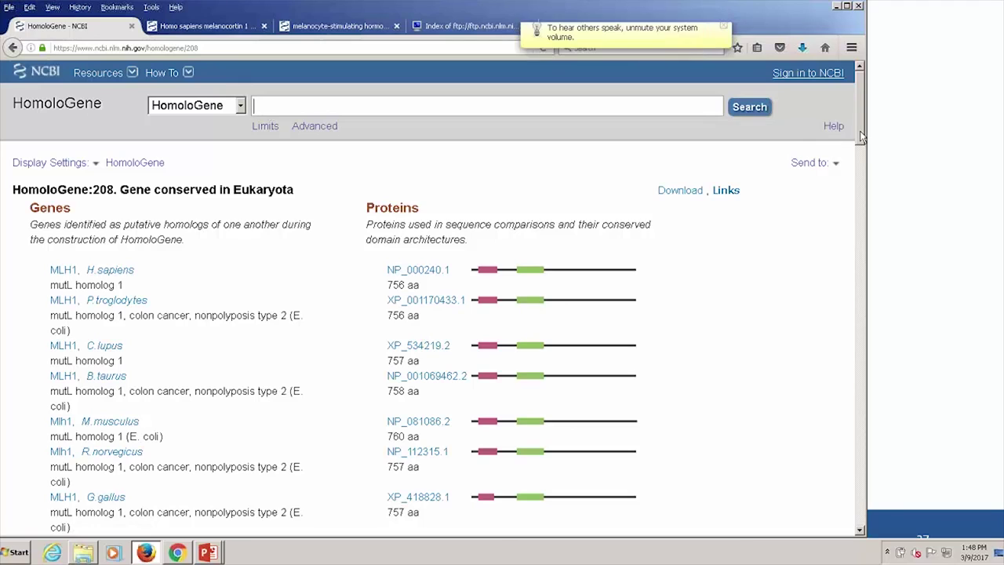
{"action": "left_click_drag", "start_coordinate": [861, 137], "coordinate": [861, 161]}
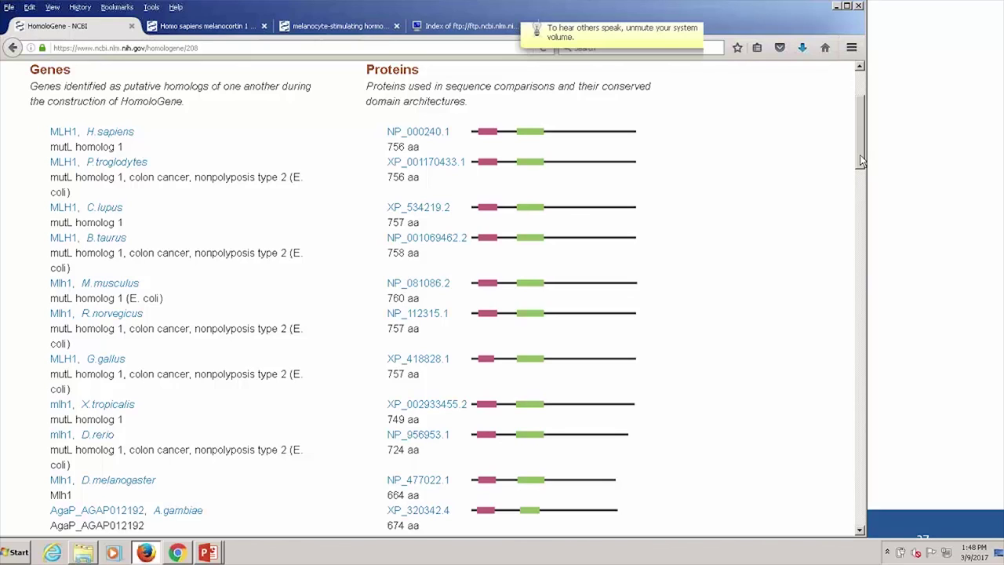
{"action": "left_click_drag", "start_coordinate": [860, 160], "coordinate": [862, 198]}
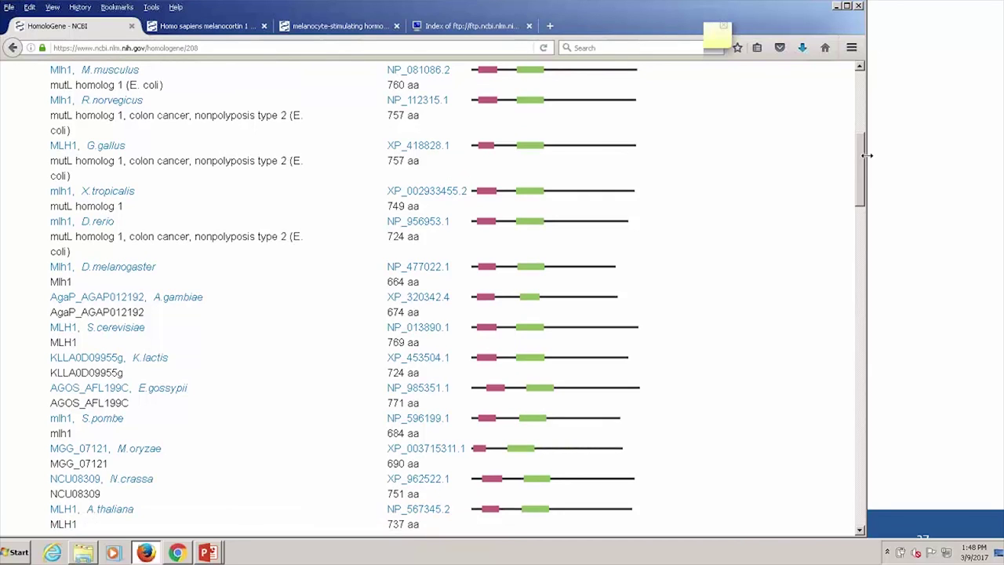
{"action": "left_click_drag", "start_coordinate": [861, 165], "coordinate": [858, 140]}
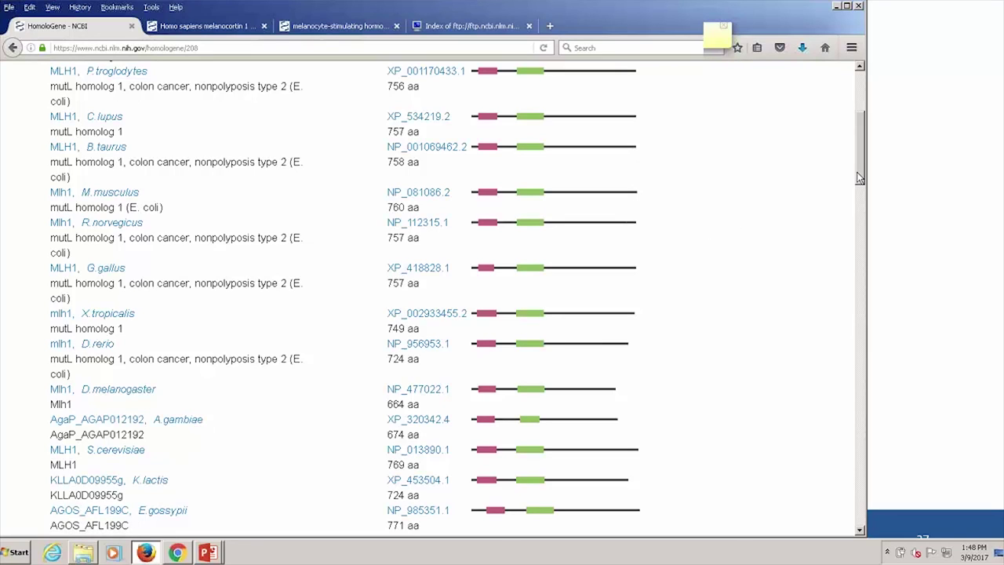
- Open the S. cerevisiae MLH1 protein record NP_013890.1 in a new browser tab and view it
{"action": "mouse_move", "coordinate": [859, 178]}
{"action": "left_mouse_down"}
{"action": "mouse_move", "coordinate": [859, 209]}
{"action": "mouse_move", "coordinate": [860, 198]}
{"action": "left_mouse_up"}
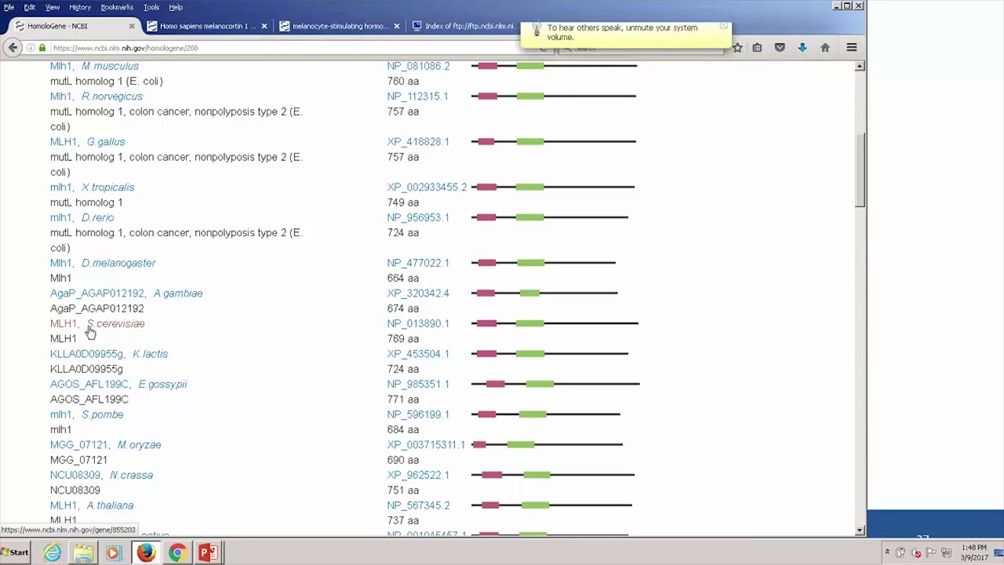
{"action": "right_click", "coordinate": [419, 327]}
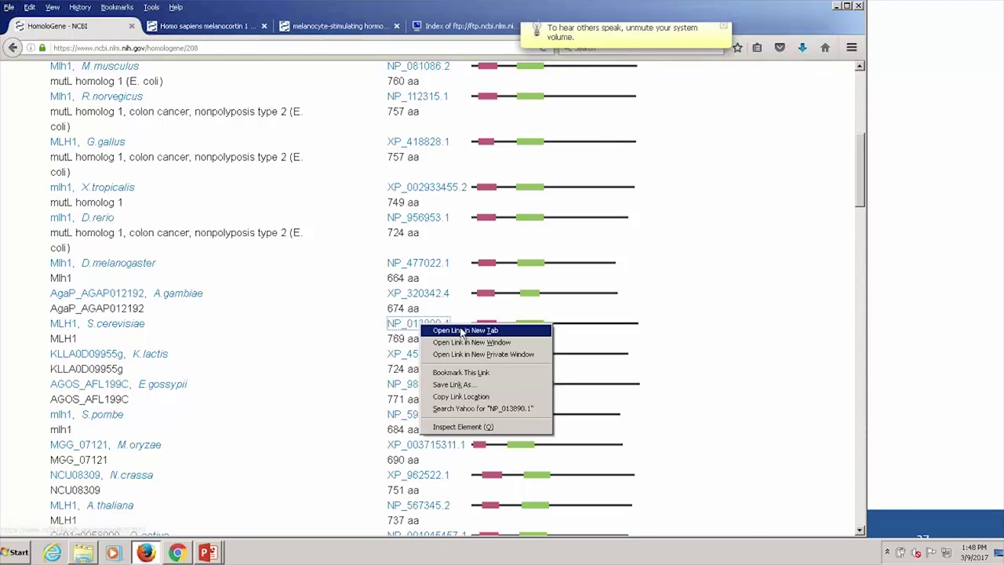
{"action": "left_click", "coordinate": [449, 331]}
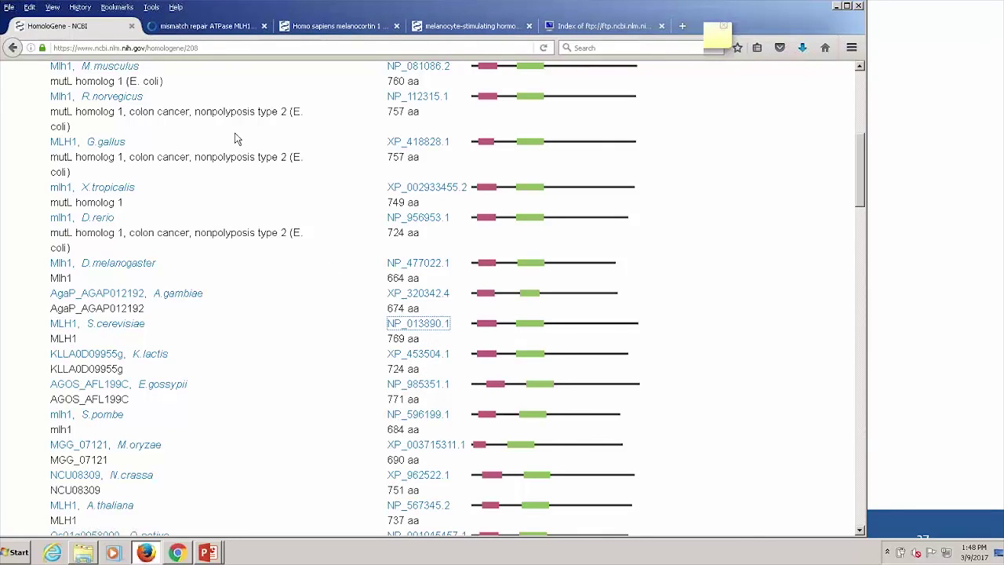
{"action": "left_click", "coordinate": [217, 26]}
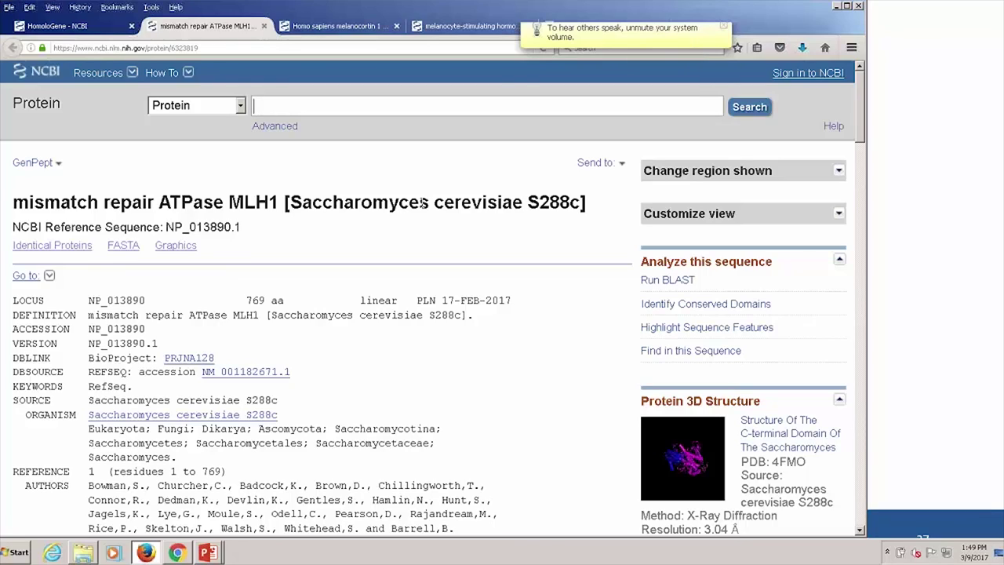
{"action": "key", "text": "alt+Tab"}
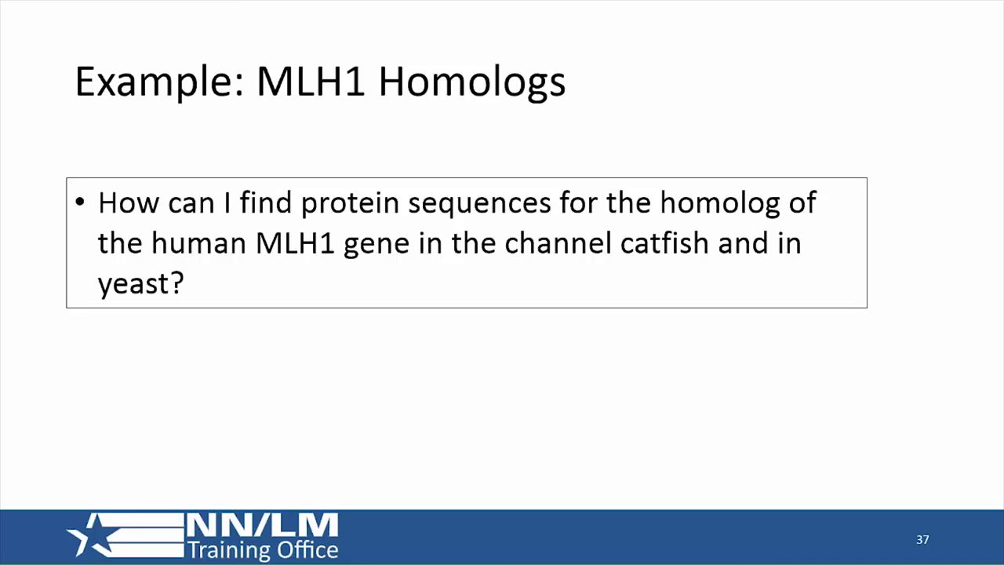
{"action": "key", "text": "Right"}
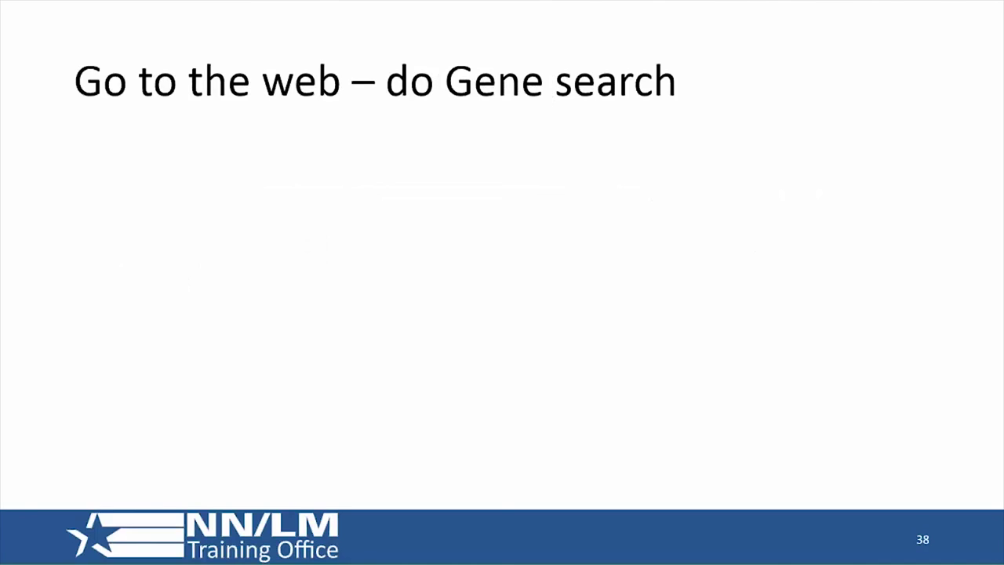
{"action": "key", "text": "Right"}
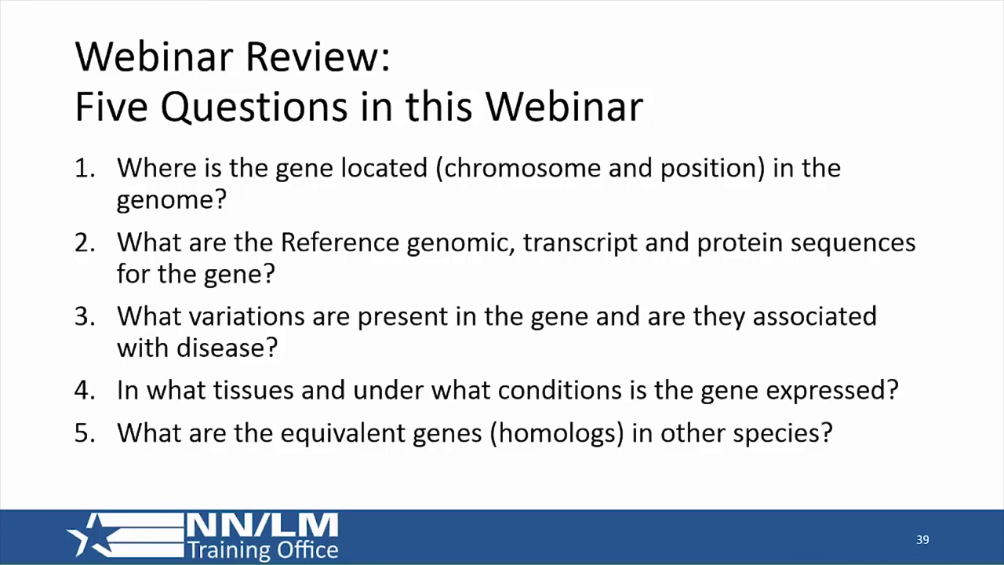